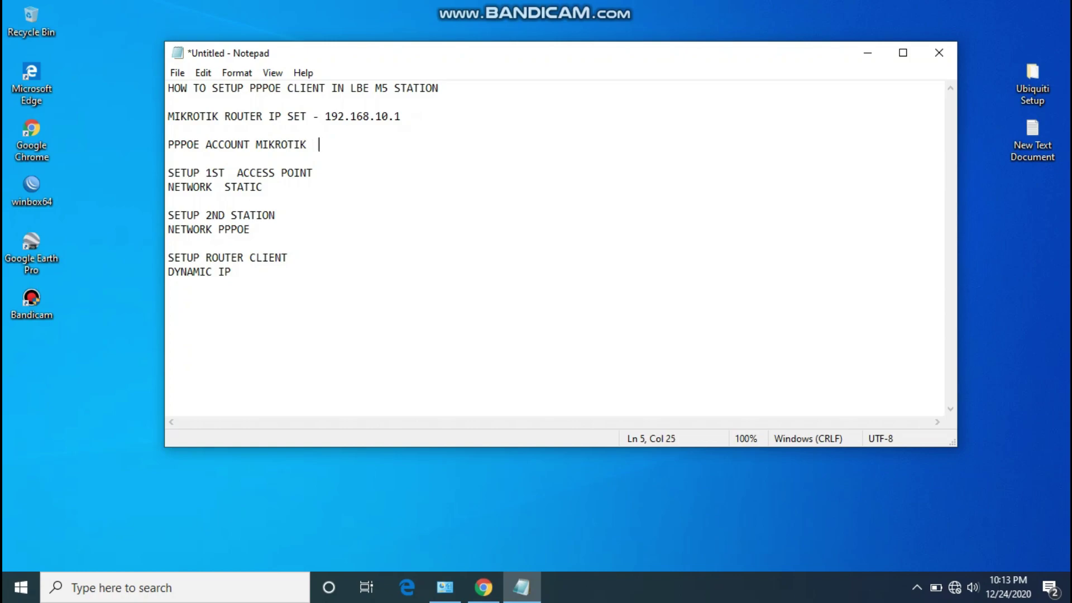
Add the station's PPPoE username and password after the 'PPPOE ACCOUNT MIKROTIK' line in the notes.
type("st")
key("BackSpace")
key("BackSpace")
key("BackSpace")
key("BackSpace")
type("1234")
key("BackSpace")
key("BackSpace")
key("BackSpace")
key("BackSpace")
key("BackSpace")
type("user 1234 pass 1234")
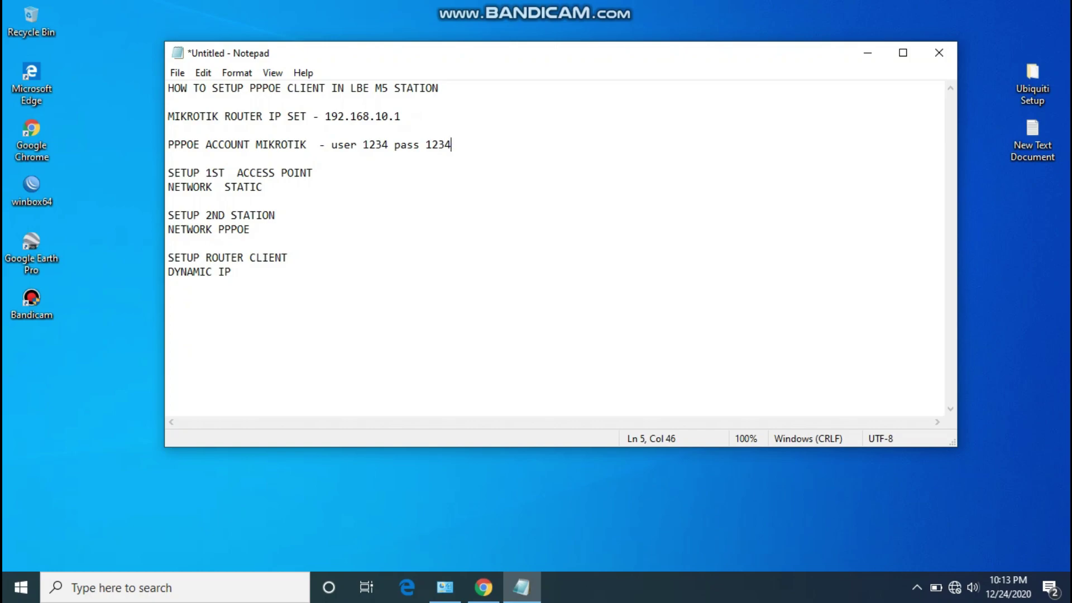
type(" for station")
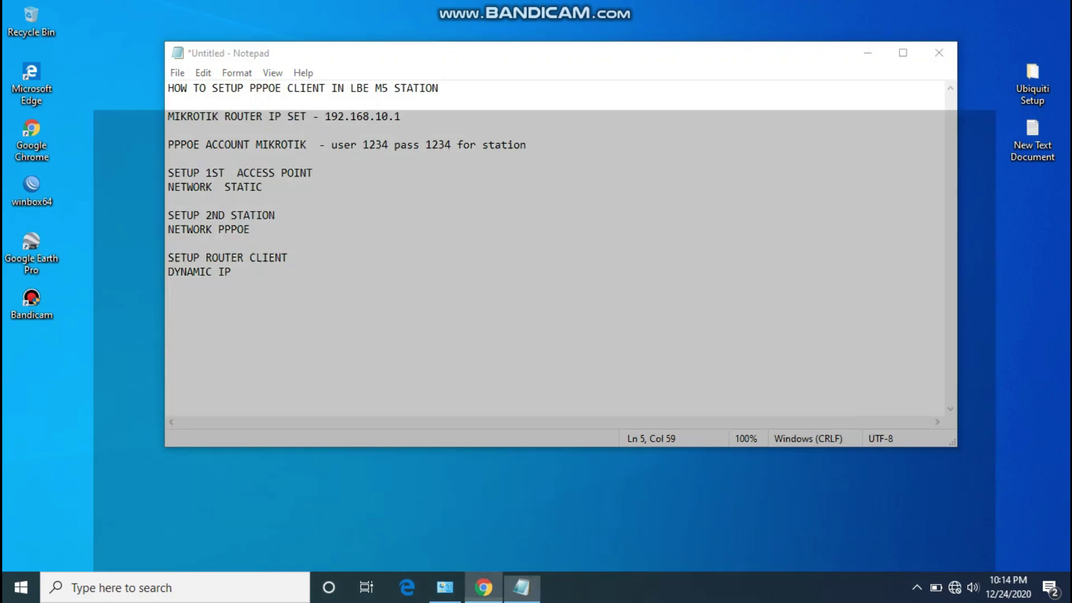
Load the device address 192.168.1.20 in Chrome.
left_click(484, 587)
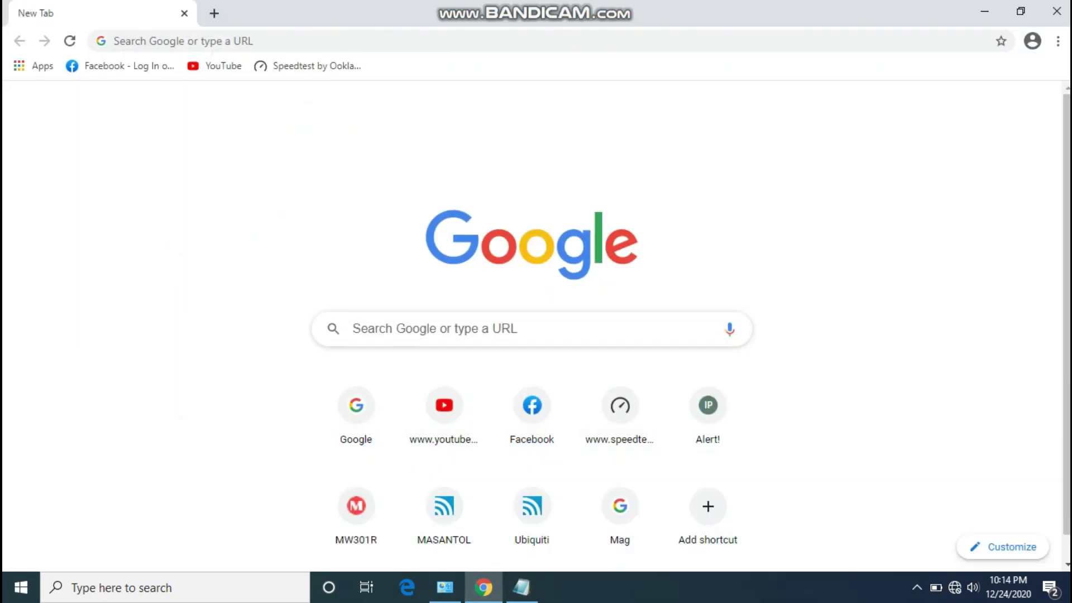
left_click(168, 41)
type("192.")
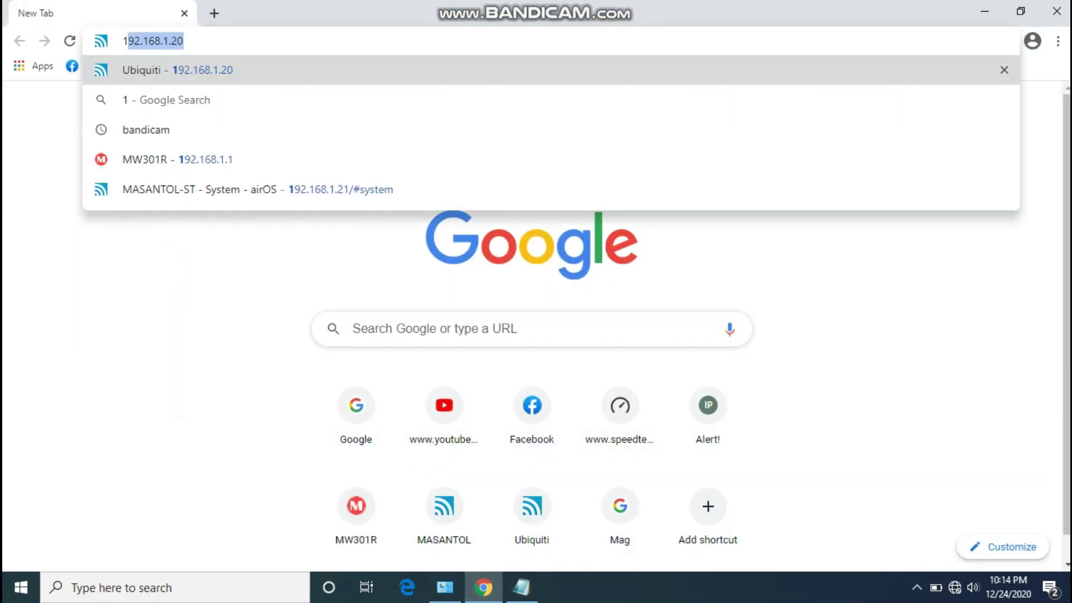
type("168.1.20")
key("Return")
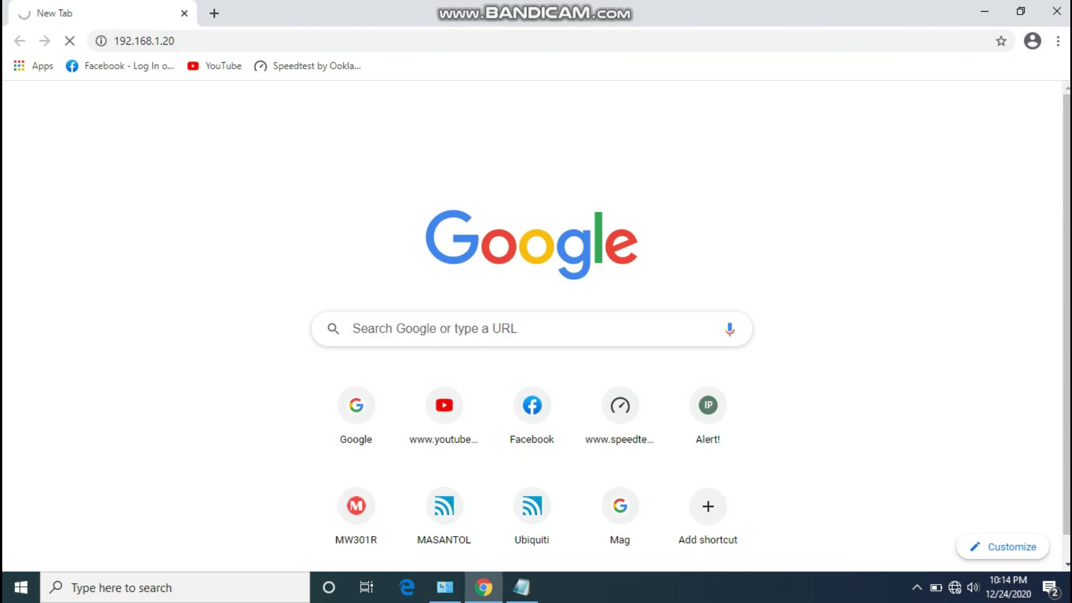
key("super+s")
Run 'ping 192.168.1.20 -t' in Command Prompt, then return to Chrome.
type("cm")
key("Return")
type("pi")
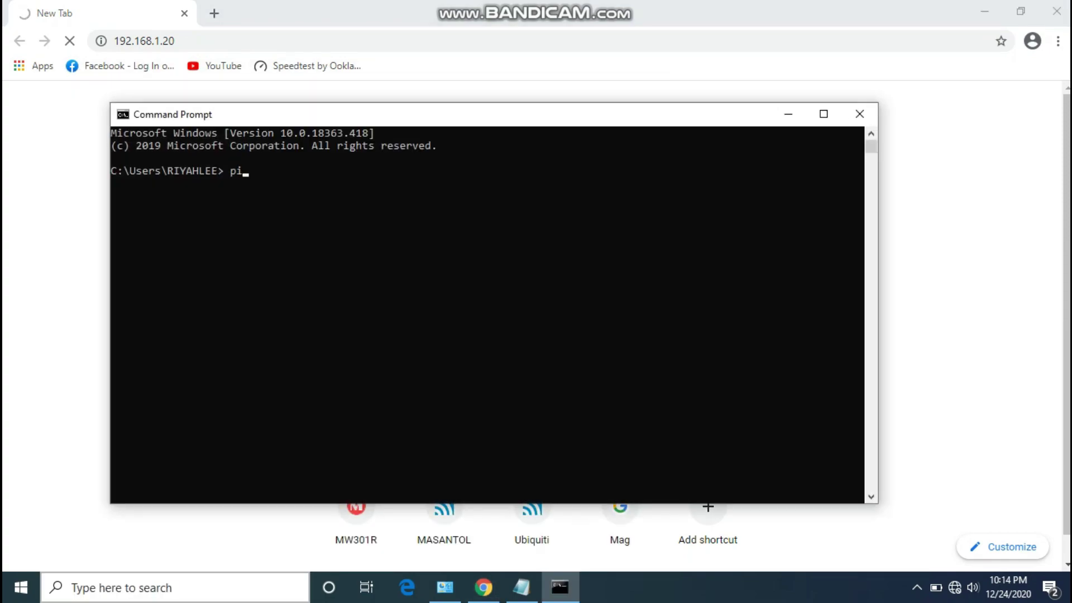
type("ng 192.168.1.20")
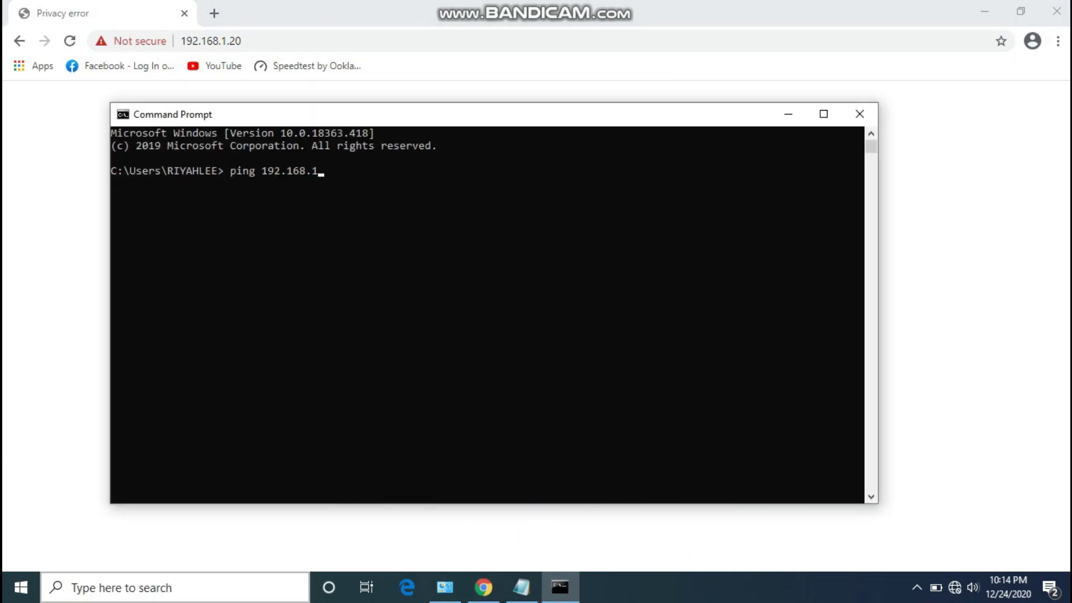
type(" -t")
key("Return")
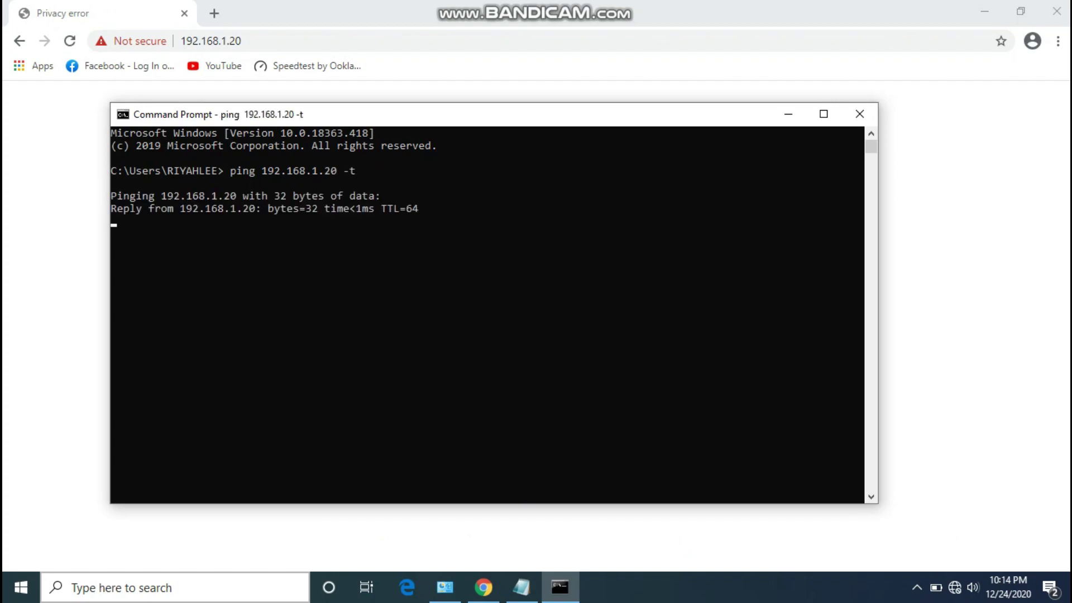
key("alt+Tab")
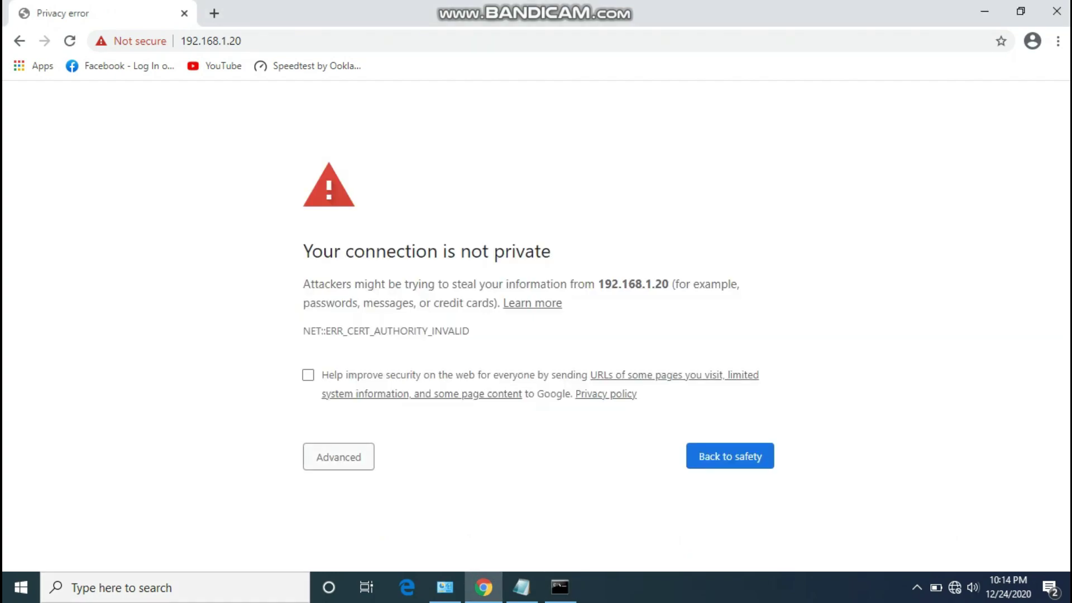
Get past Chrome's certificate warning and proceed to 192.168.1.20 (unsafe).
left_click(338, 457)
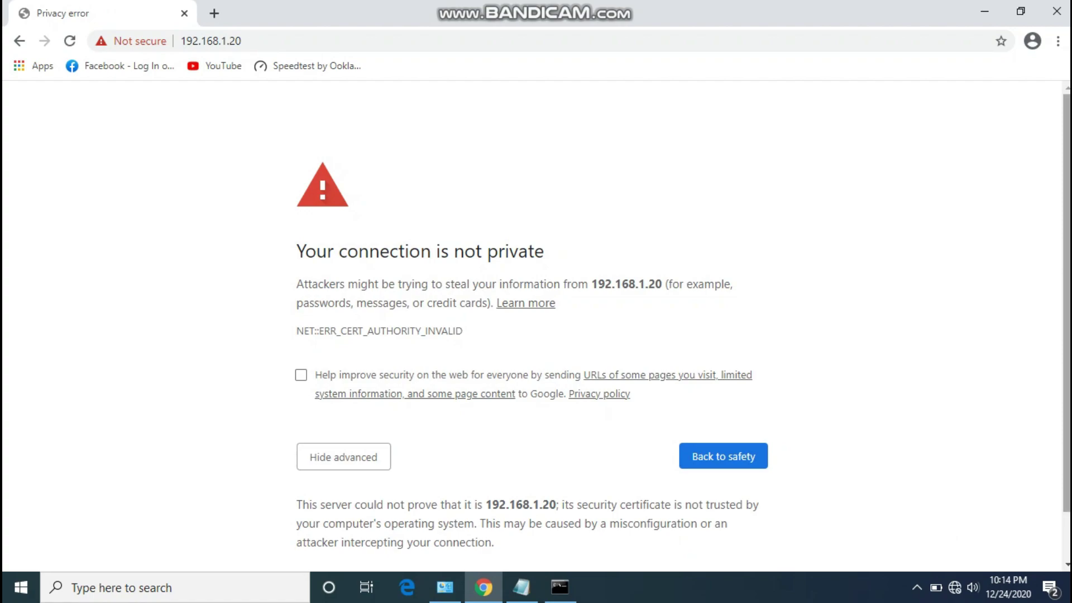
scroll(339, 456, "down", 1)
left_click(370, 527)
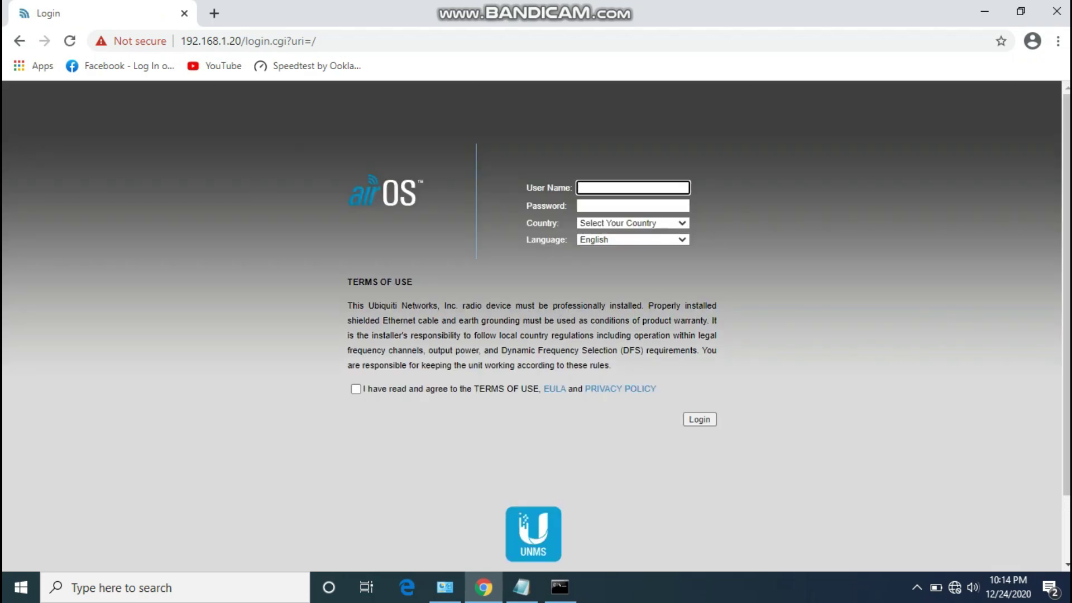
Enter the saved default user name and the default password on the airOS login page.
key("Down")
key("Down")
key("Return")
key("Tab")
type("ubnt")
Choose Philippines as the country, accept the terms of use, and log in at 125% zoom.
key("Tab")
key("alt+Down")
scroll(631, 340, "down", 10)
scroll(631, 341, "down", 10)
scroll(614, 386, "down", 3)
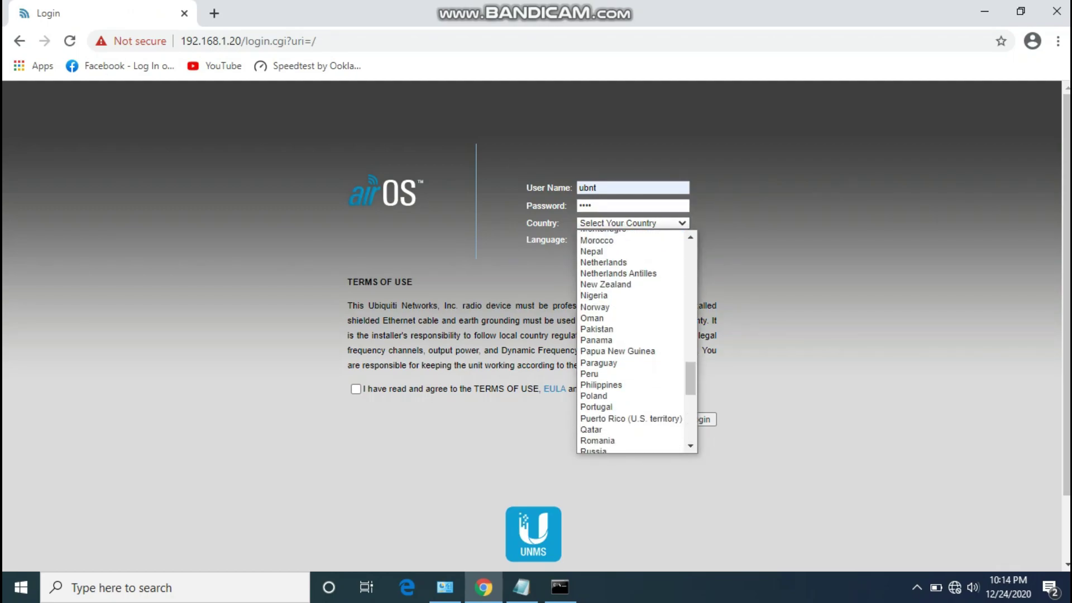
left_click(614, 385)
left_click(355, 389)
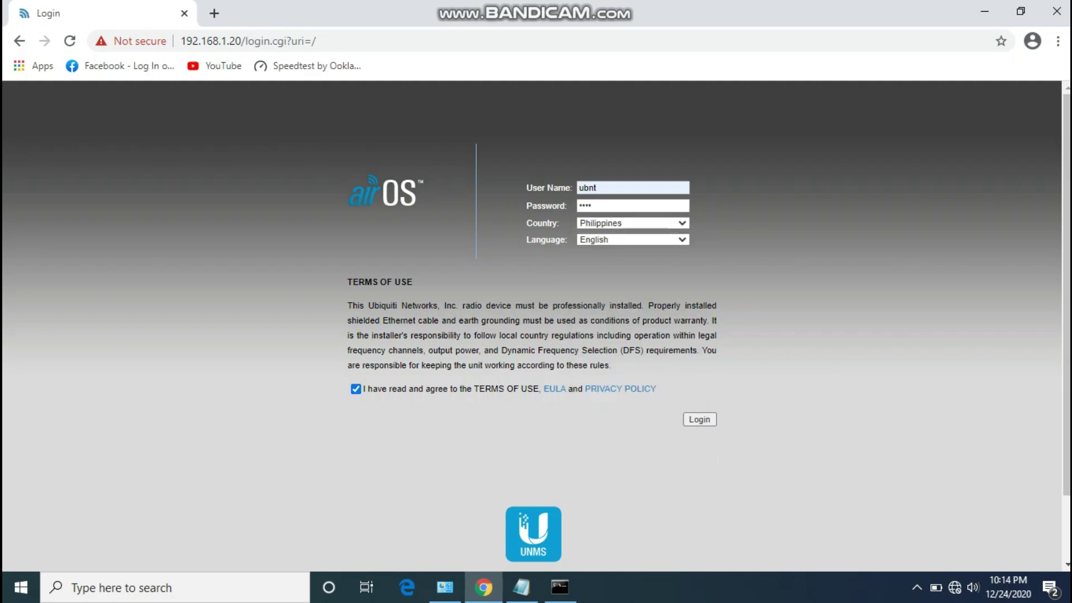
key("ctrl+plus")
key("ctrl+plus")
key("Return")
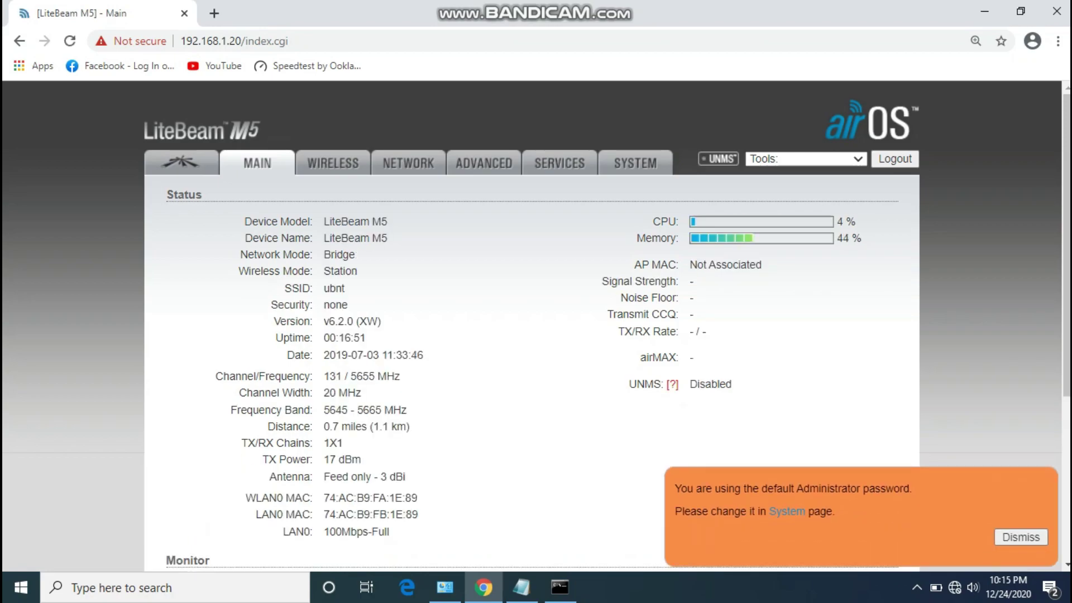
Reduce Chrome's page zoom from 125% to 100% using the browser menu.
left_click(1058, 41)
left_click(953, 186)
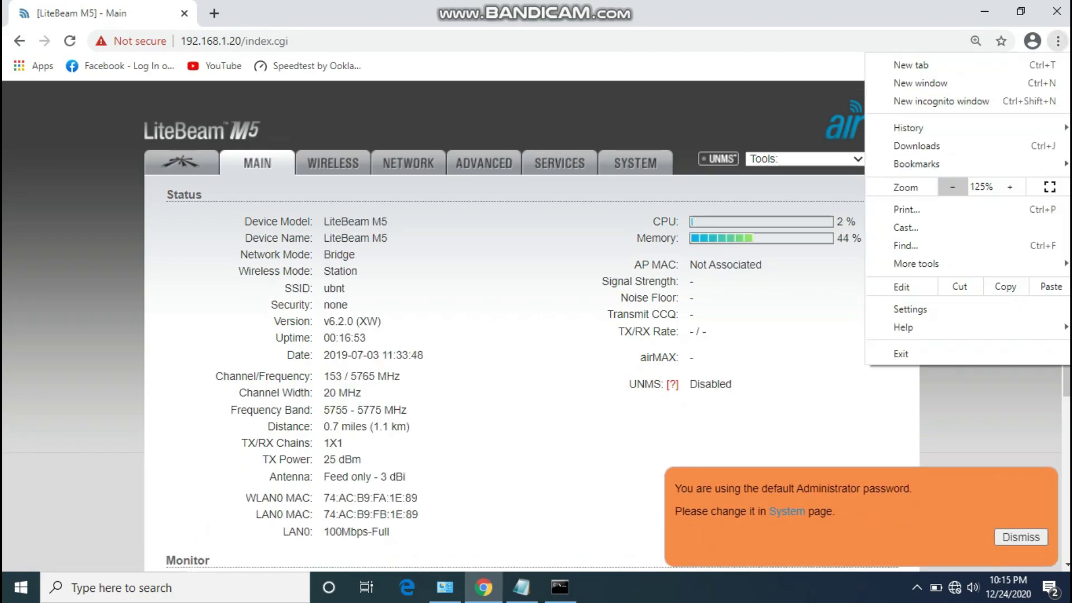
left_click(953, 187)
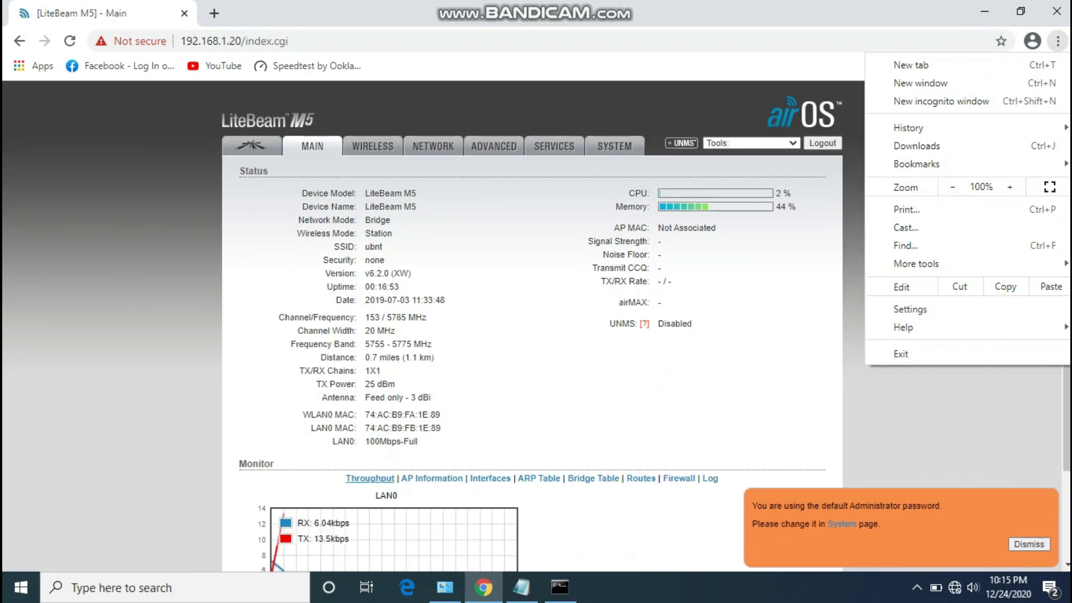
key("Escape")
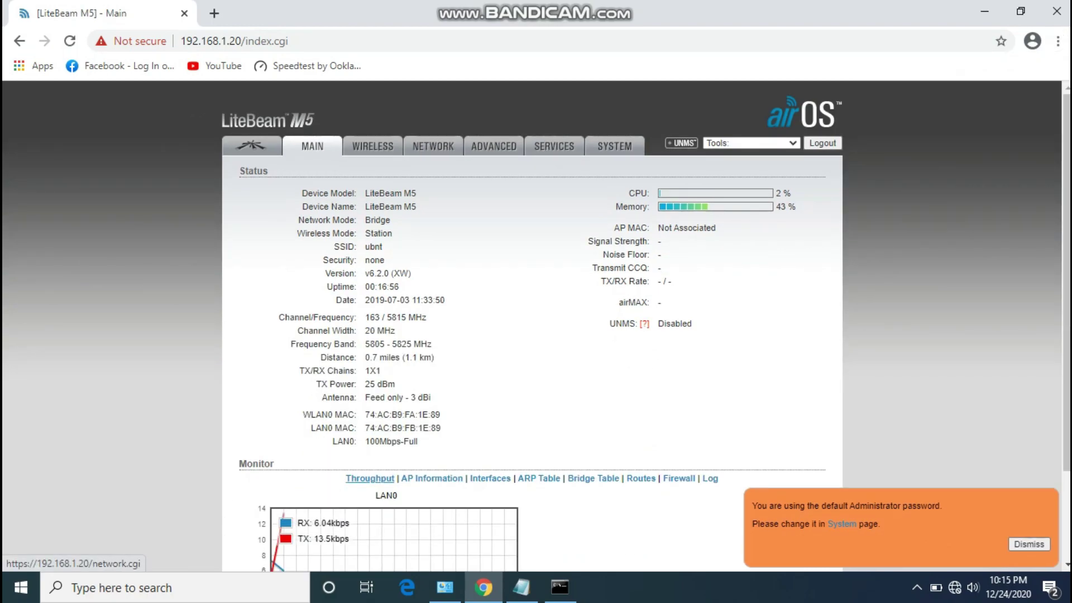
On the Wireless page, set Wireless Mode to Access Point and the SSID to TEST-AP.
left_click(373, 146)
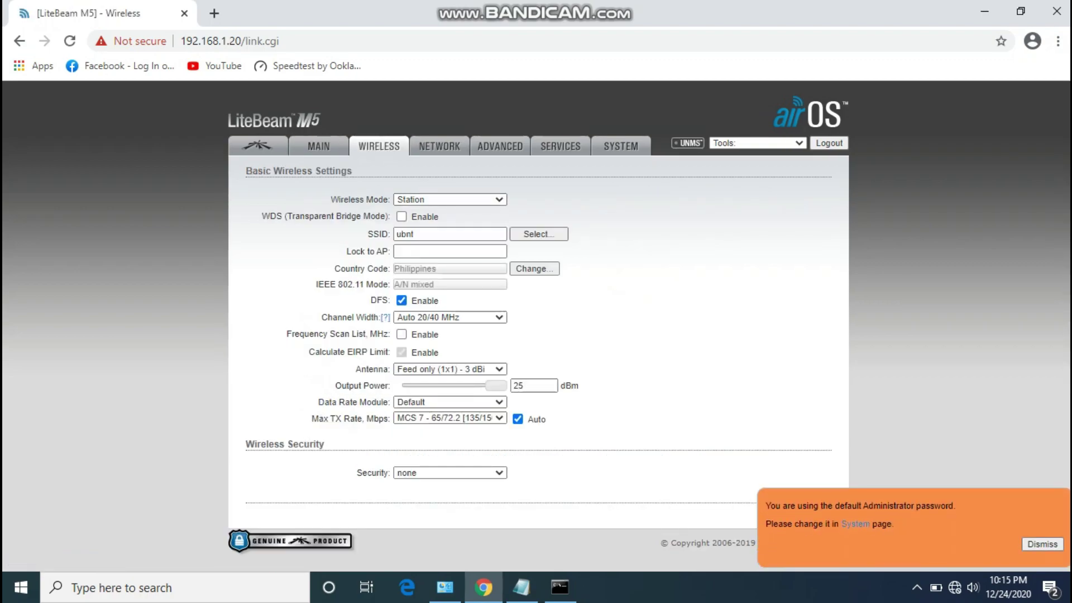
left_click(449, 199)
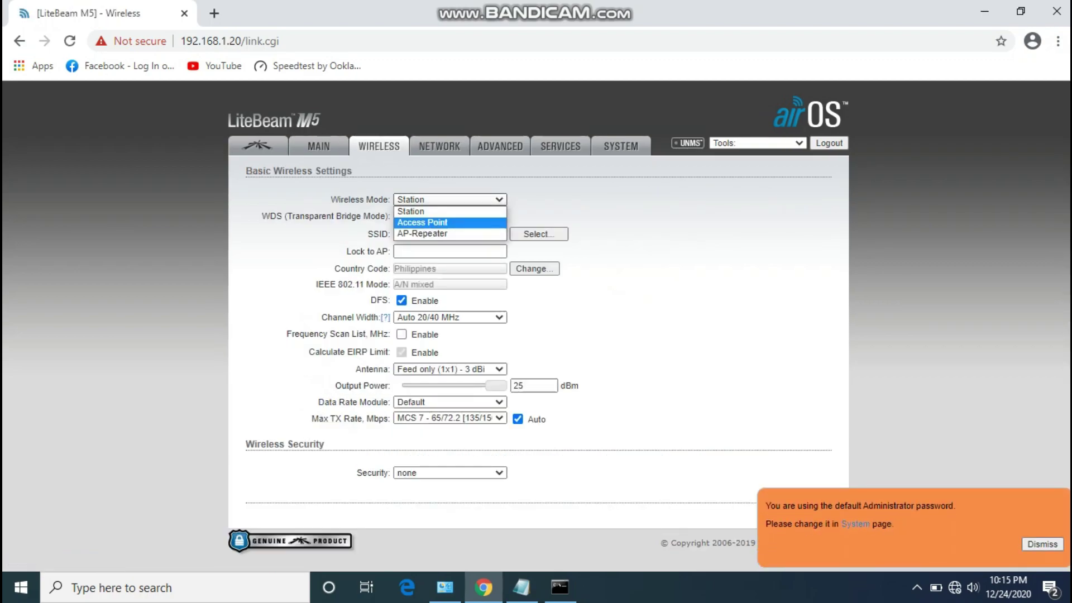
left_click(425, 222)
key("BackSpace")
key("BackSpace")
key("BackSpace")
key("BackSpace")
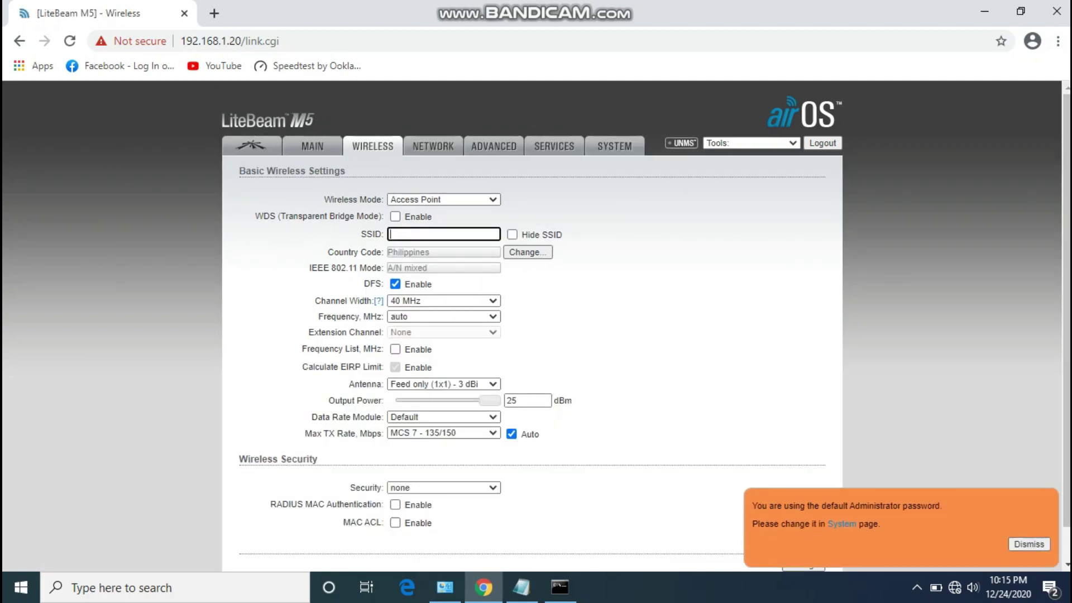
type("TEST-AP")
Choose WPA2-AES security with a preshared key and save the wireless changes.
left_click(444, 487)
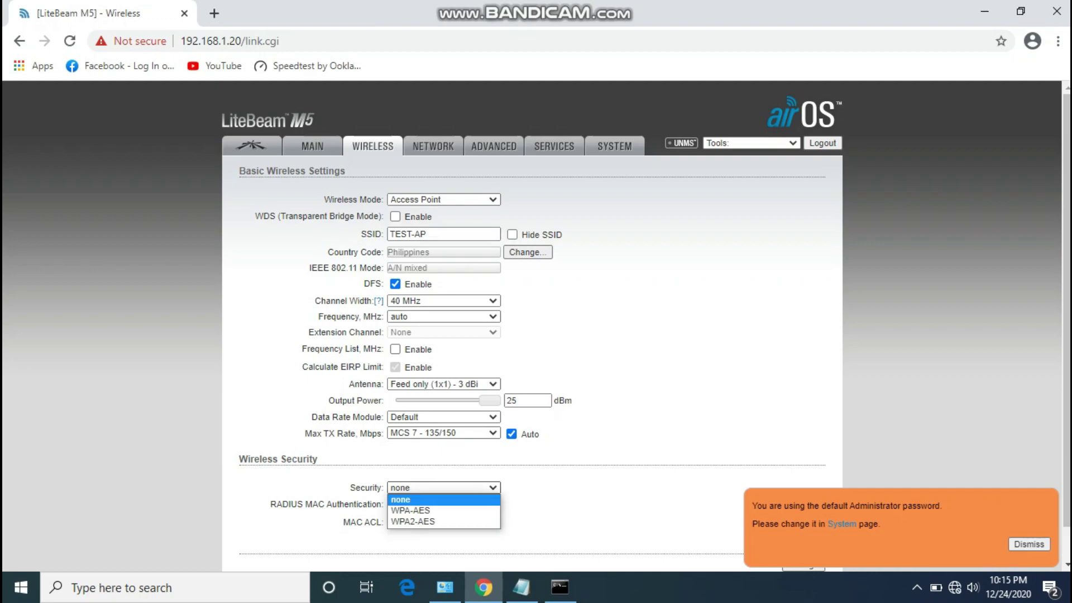
key("Down")
key("Down")
key("Return")
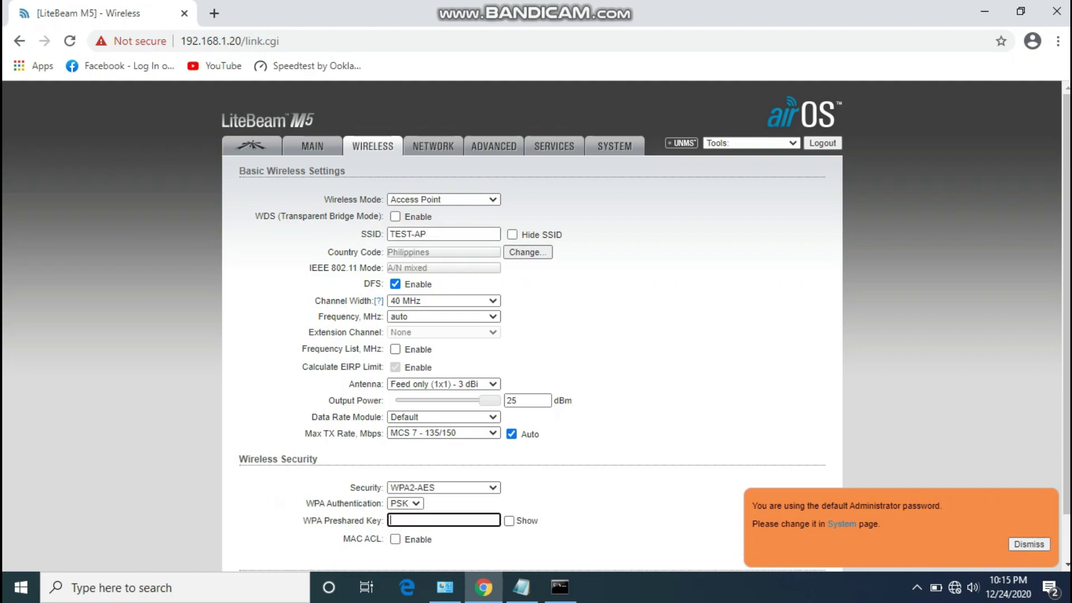
type("********")
key("Tab")
key("space")
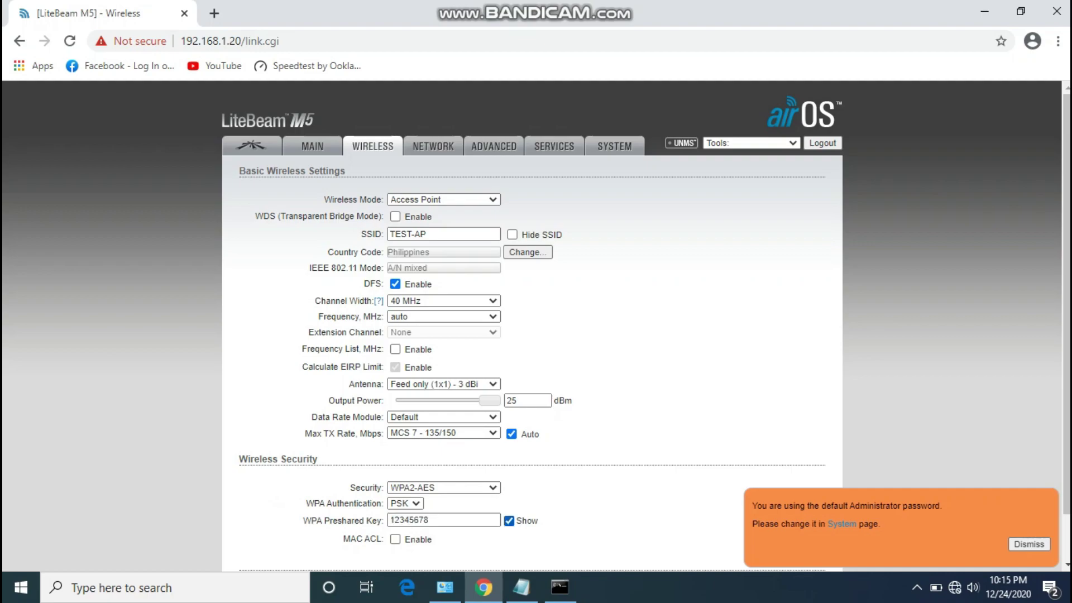
scroll(537, 327, "down", 1)
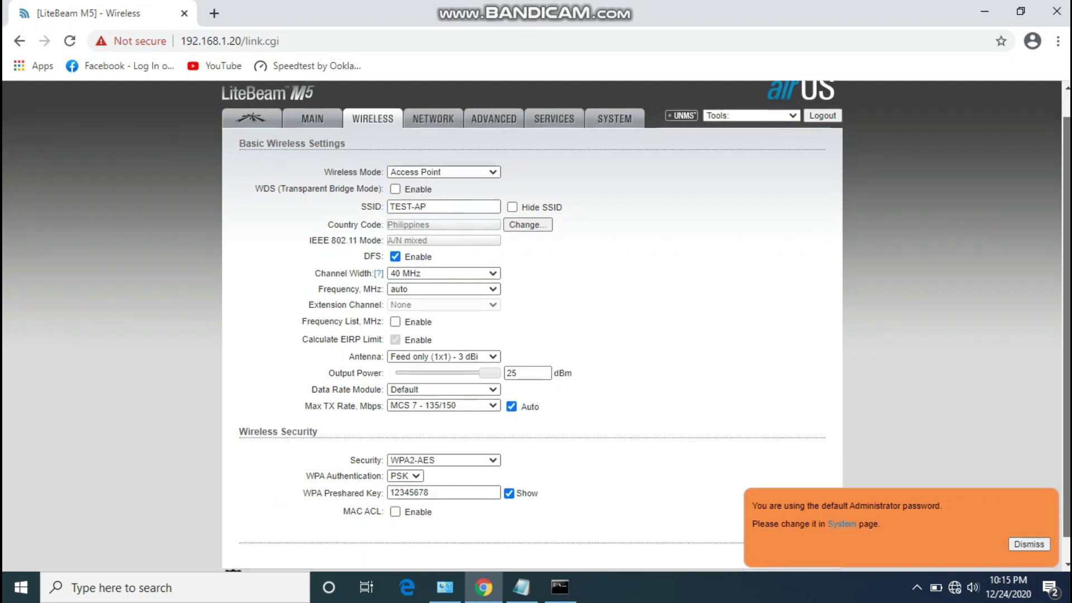
key("Return")
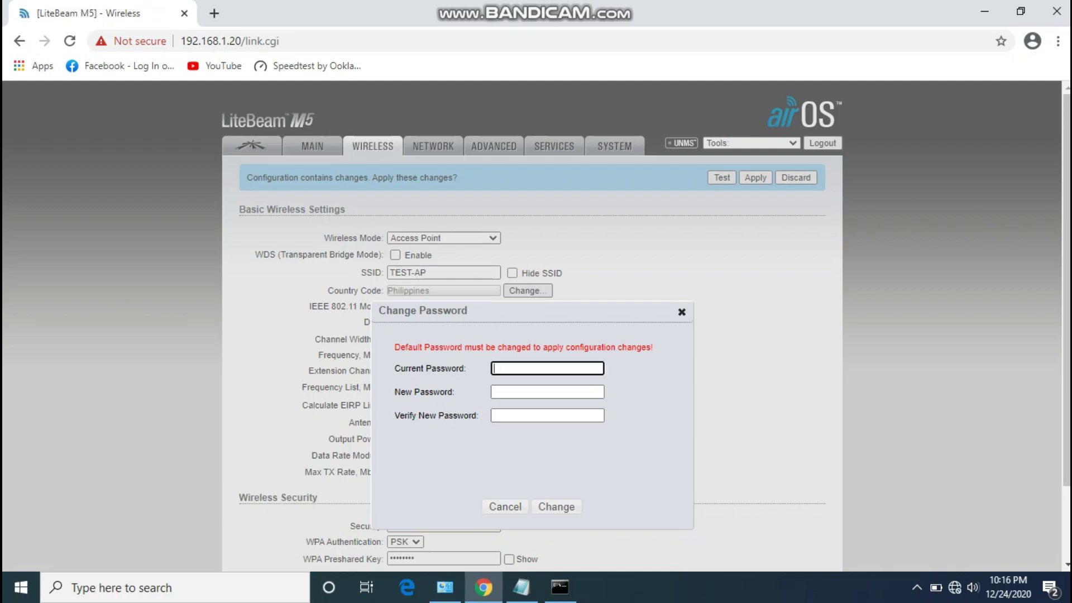
Fill the Change Password dialog with the current password and a new, verified password.
type("ubnt")
key("Tab")
type("ub")
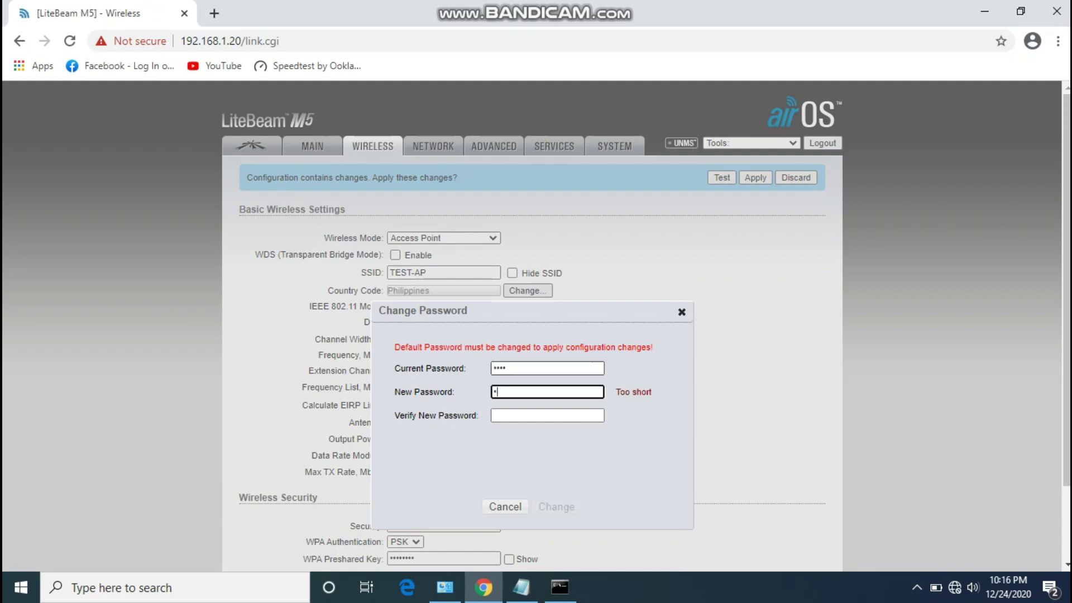
type("*****")
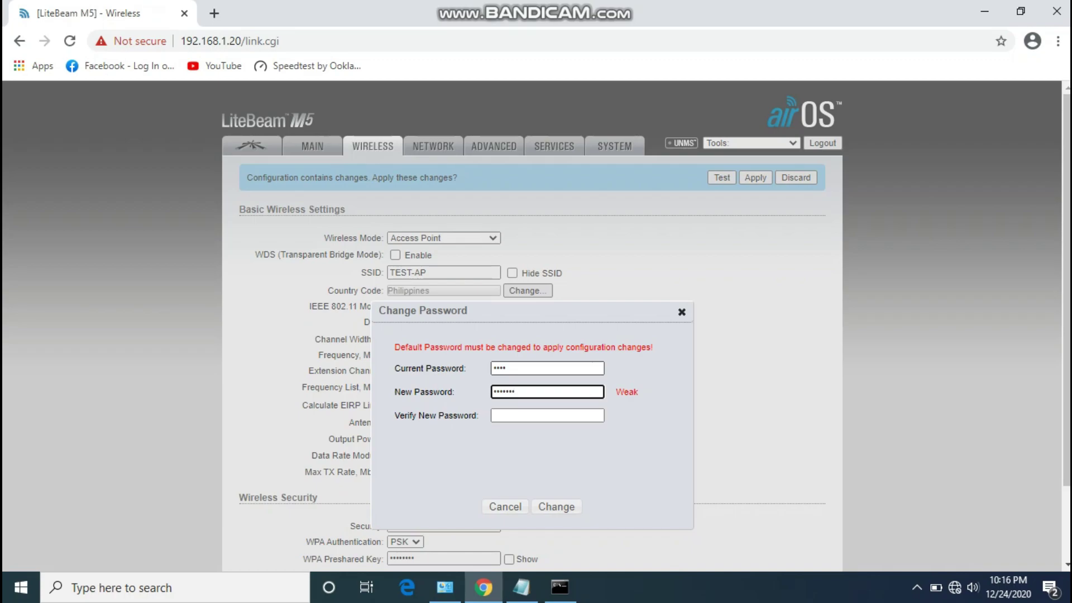
key("BackSpace")
key("BackSpace")
key("BackSpace")
key("BackSpace")
key("BackSpace")
key("BackSpace")
type("****")
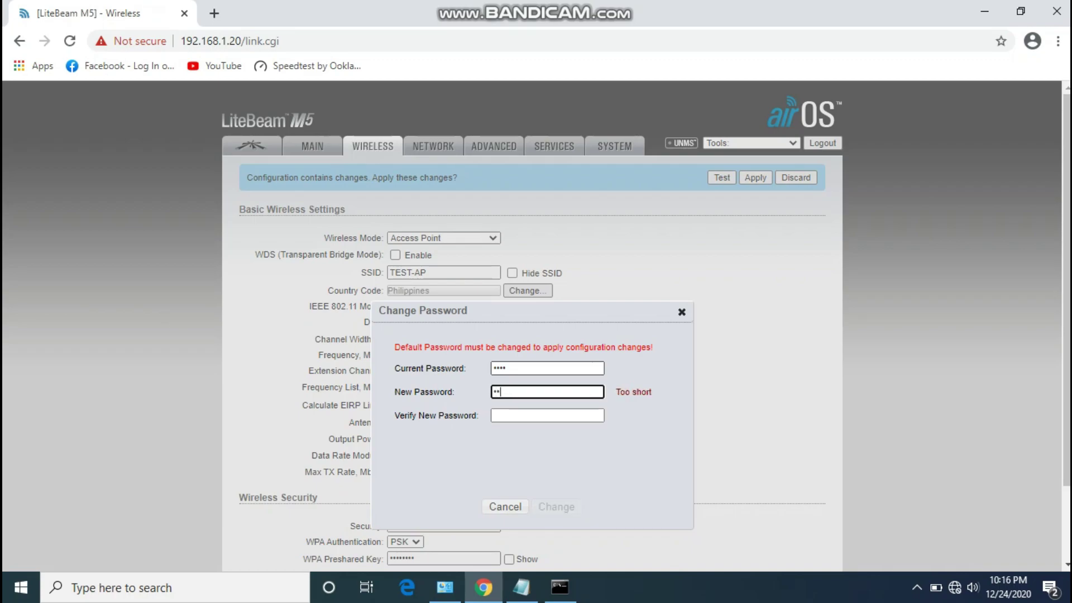
type("****")
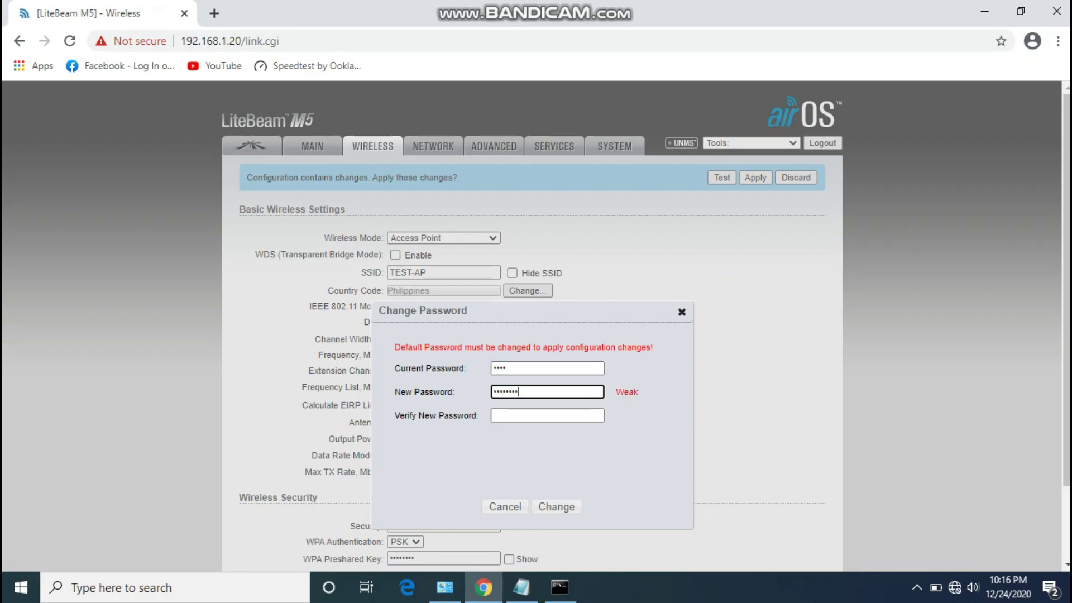
left_click(547, 415)
type("********")
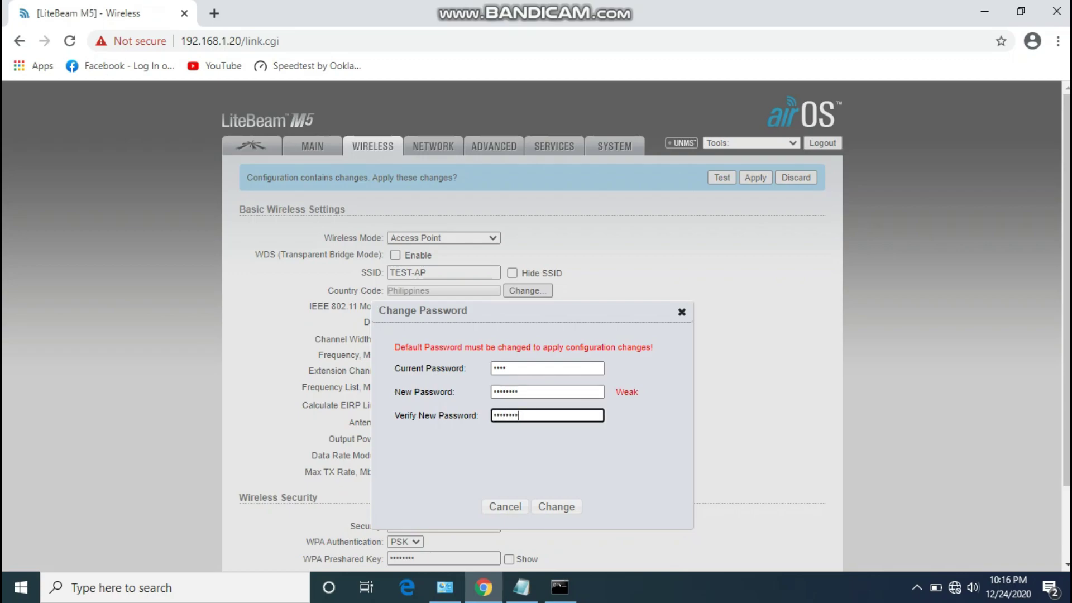
key("Return")
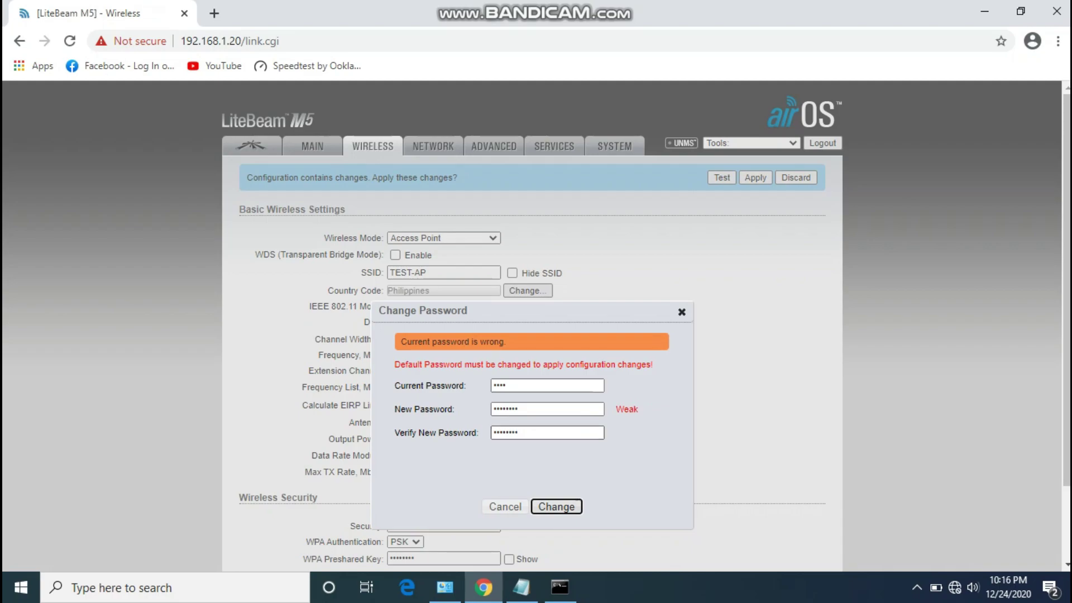
Correct the current password, retype the new password, and resubmit the change.
left_click(547, 385)
key("BackSpace")
key("BackSpace")
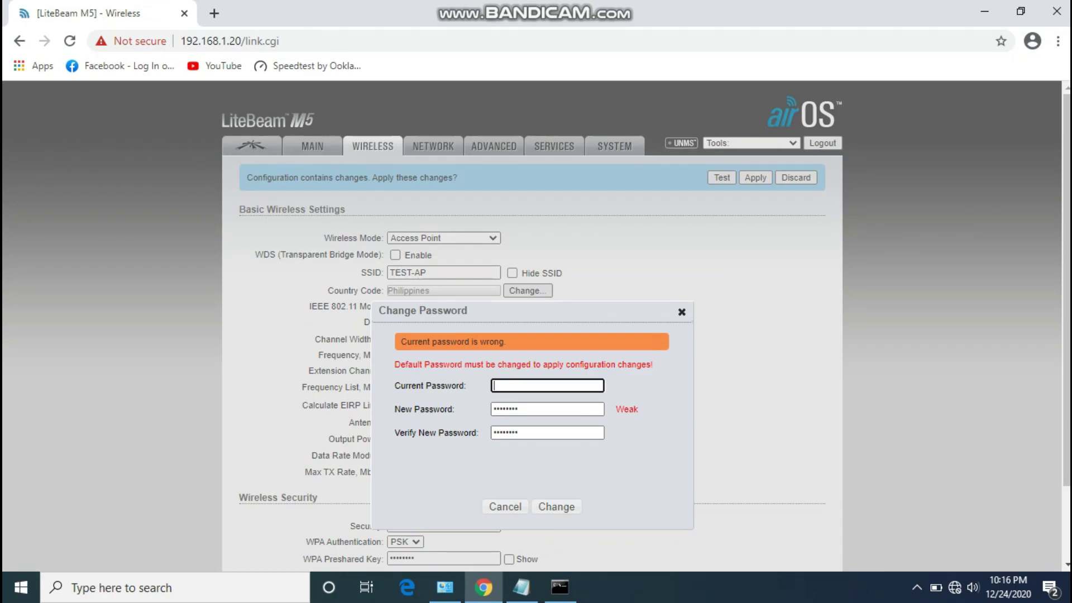
type("ubnt")
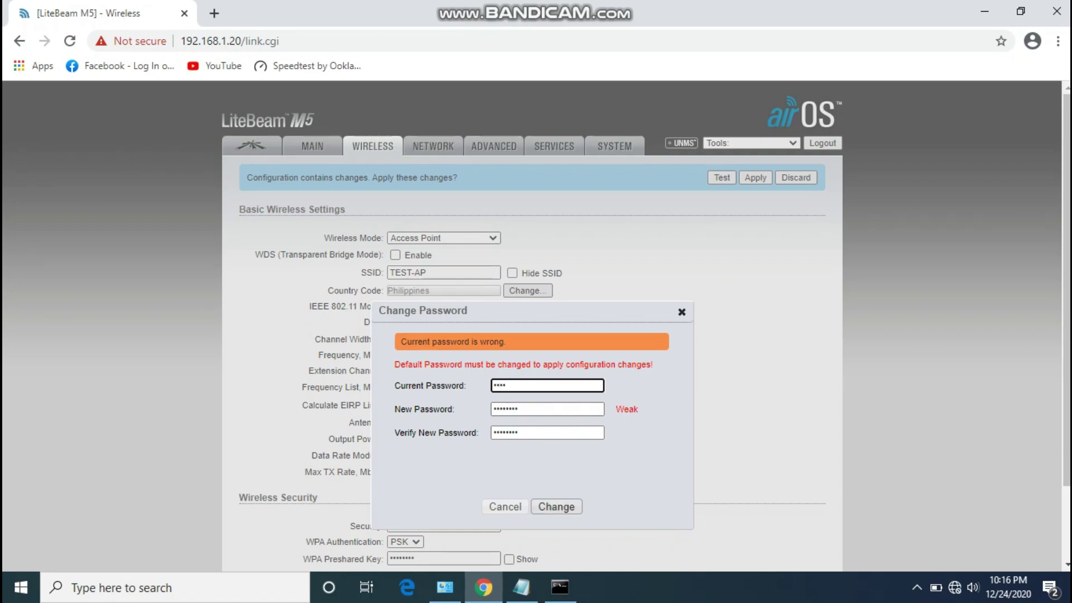
left_click(556, 507)
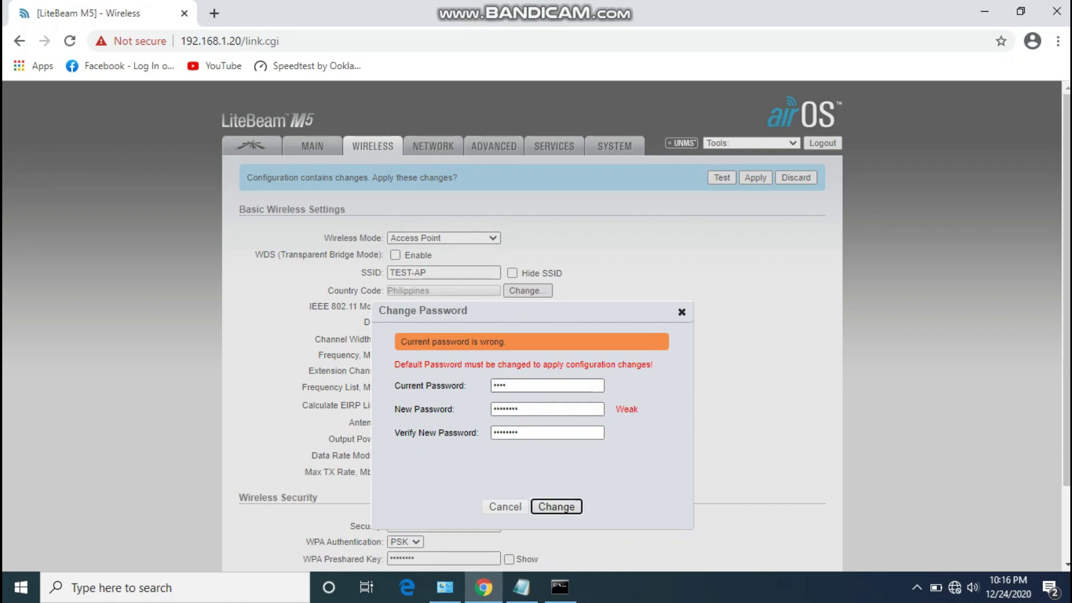
key("shift+Tab")
key("shift+Tab")
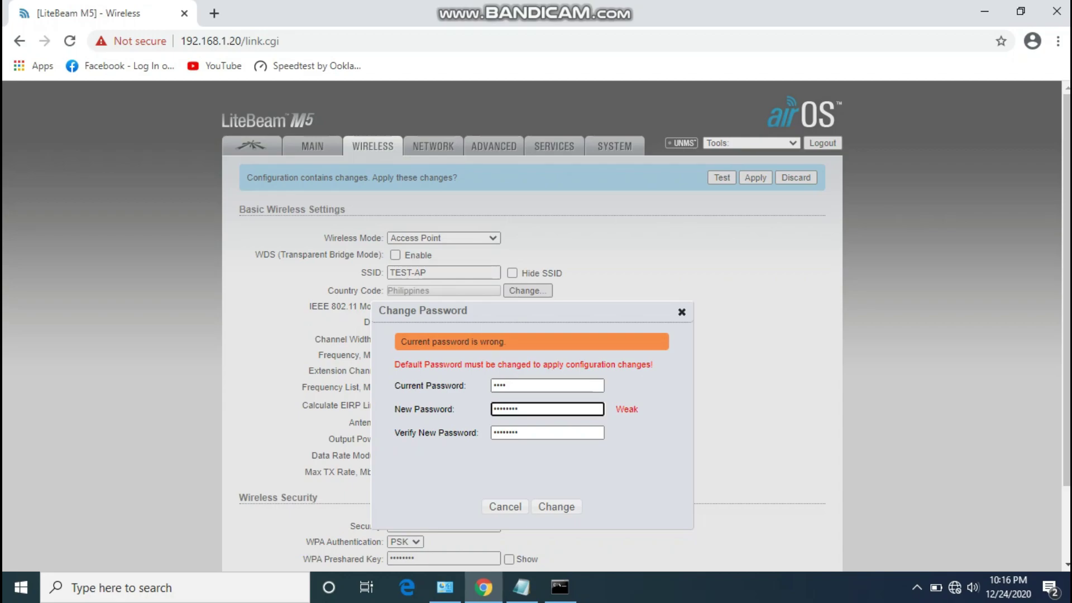
key("BackSpace")
key("BackSpace")
key("BackSpace")
key("BackSpace")
key("BackSpace")
key("BackSpace")
key("BackSpace")
type("**********")
key("Tab")
key("BackSpace")
key("BackSpace")
key("BackSpace")
key("BackSpace")
key("BackSpace")
key("BackSpace")
key("BackSpace")
key("BackSpace")
type("**********")
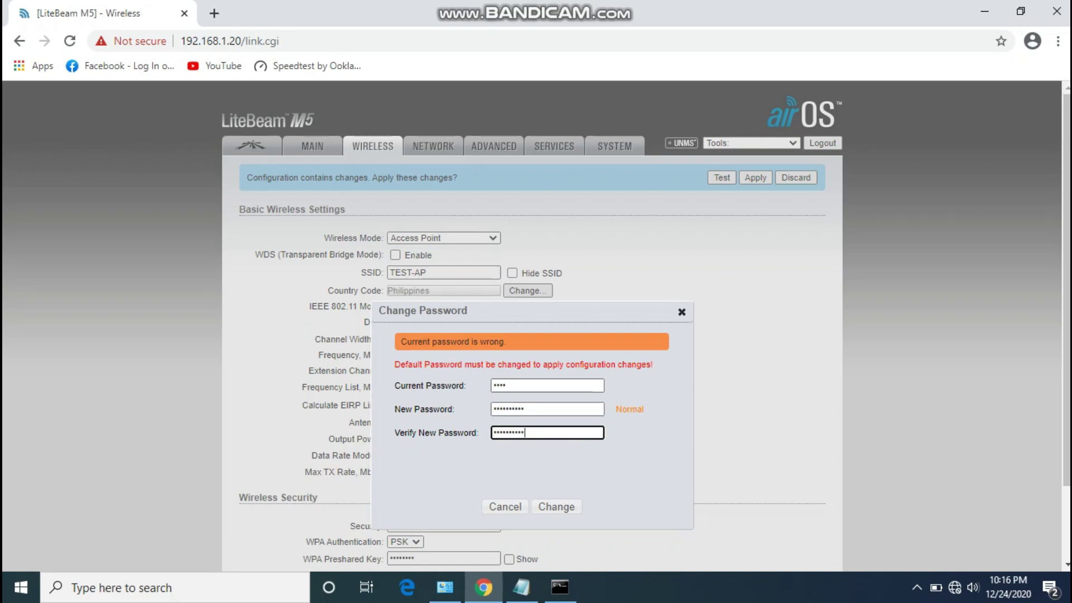
key("Tab")
key("Return")
key("Down")
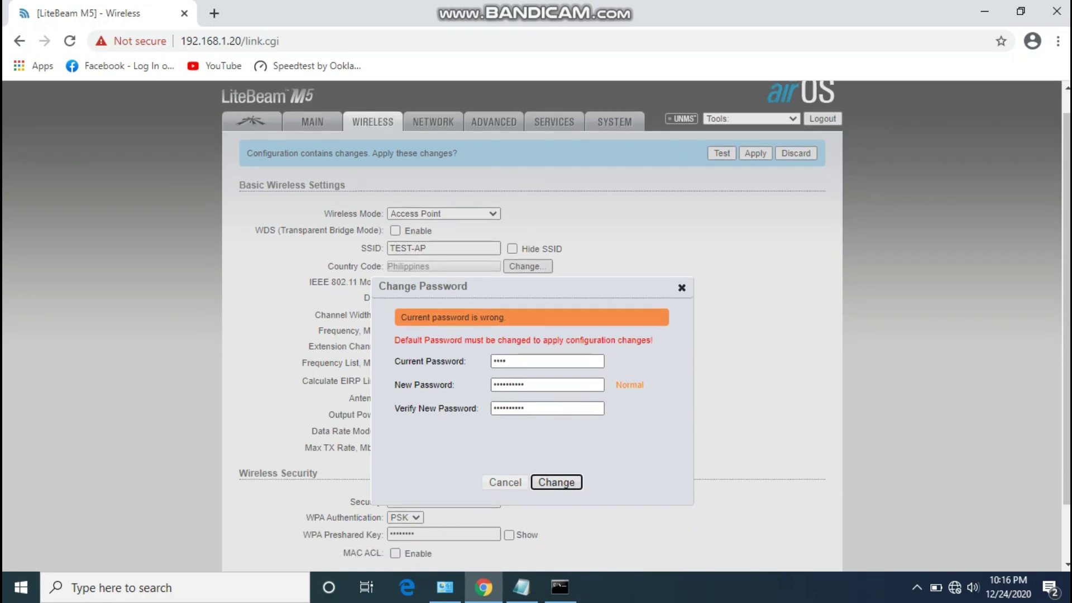
key("Return")
key("Up")
Resubmit with the current password fixed, close the dialog, and retry saving the wireless settings.
left_click(548, 386)
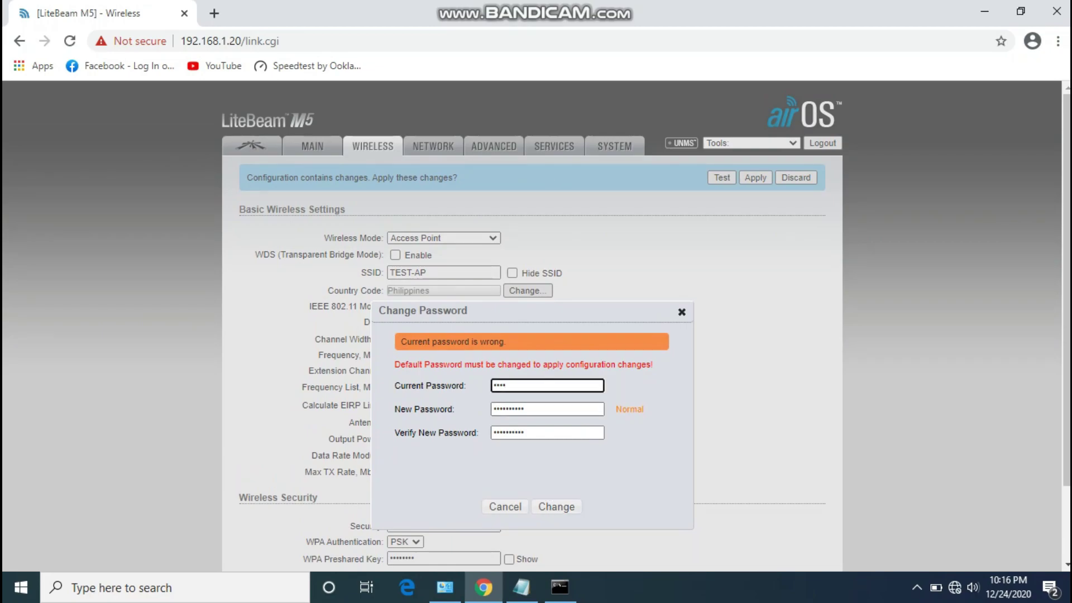
type("t")
key("Return")
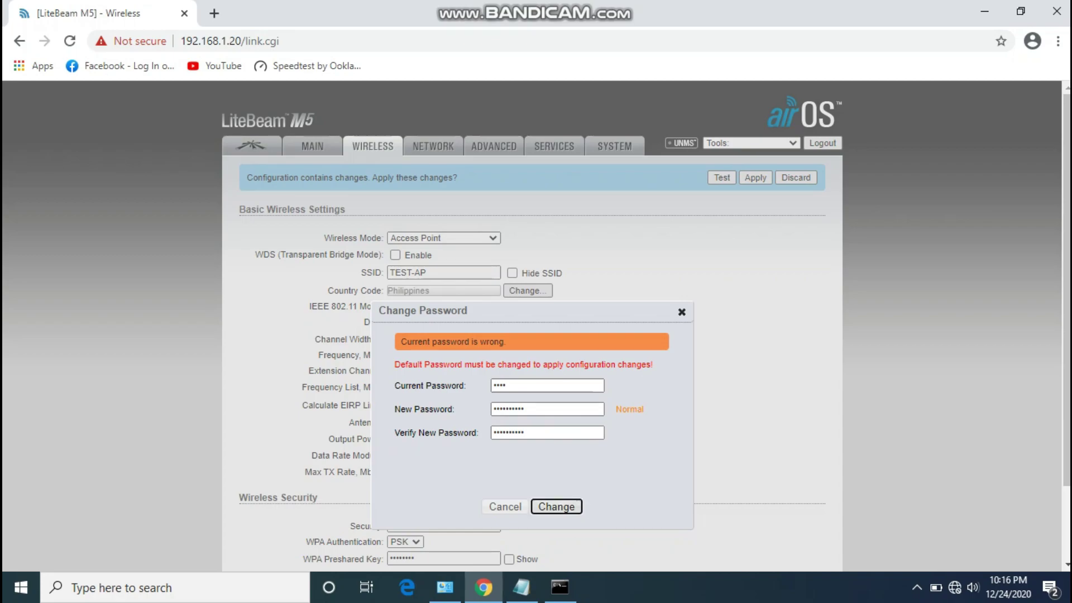
left_click(682, 311)
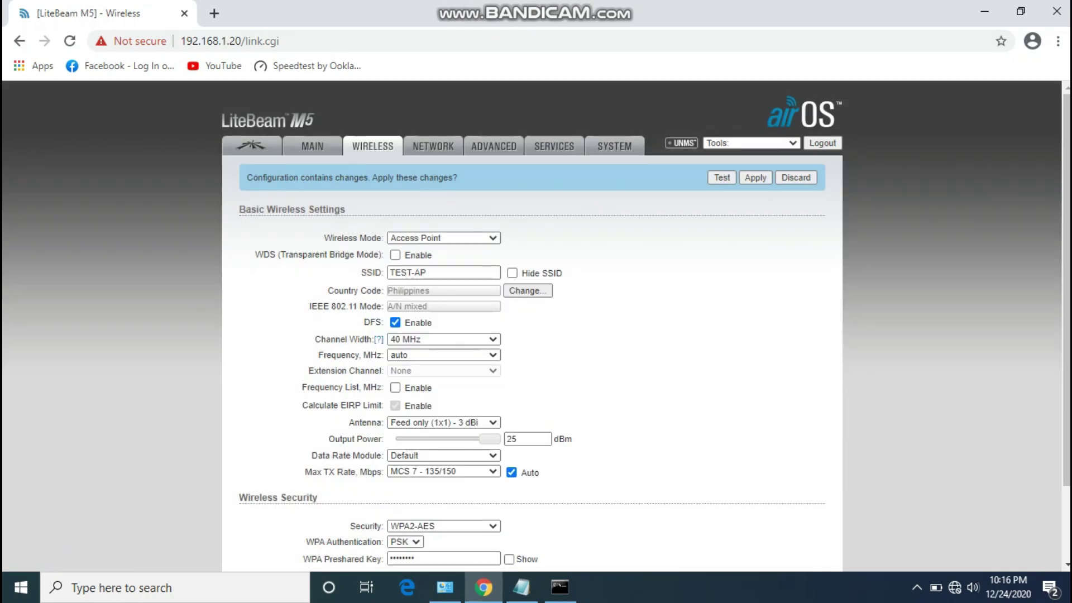
scroll(536, 324, "down", 3)
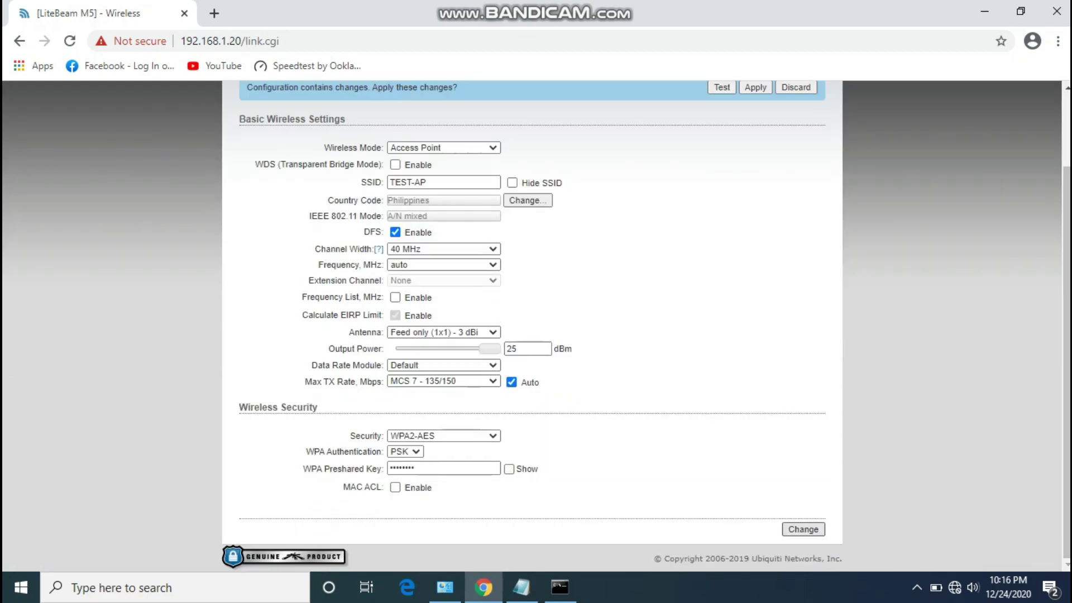
left_click(803, 529)
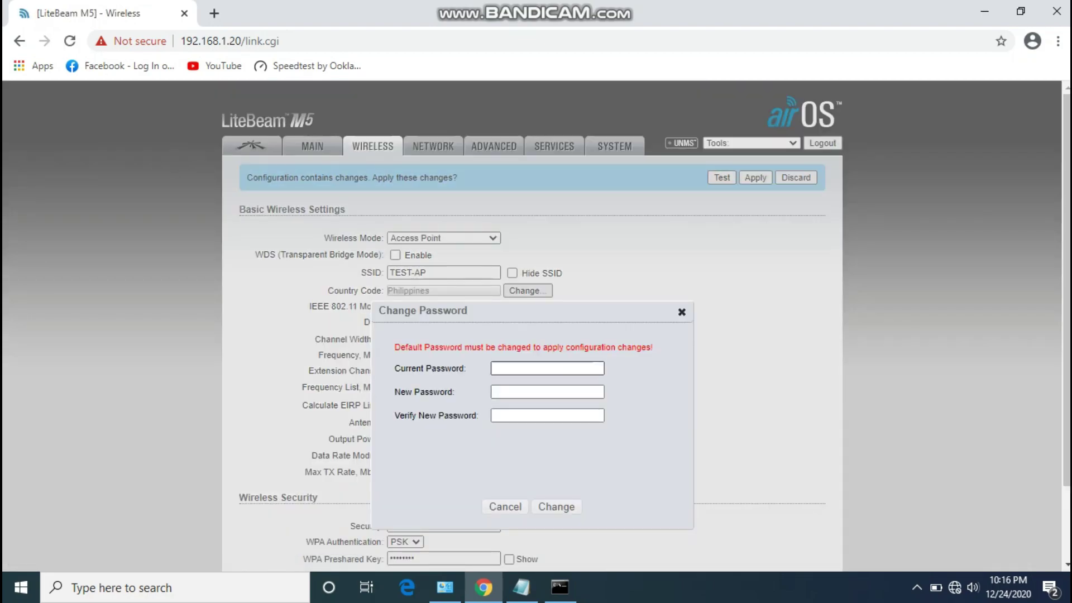
triple_click(537, 347)
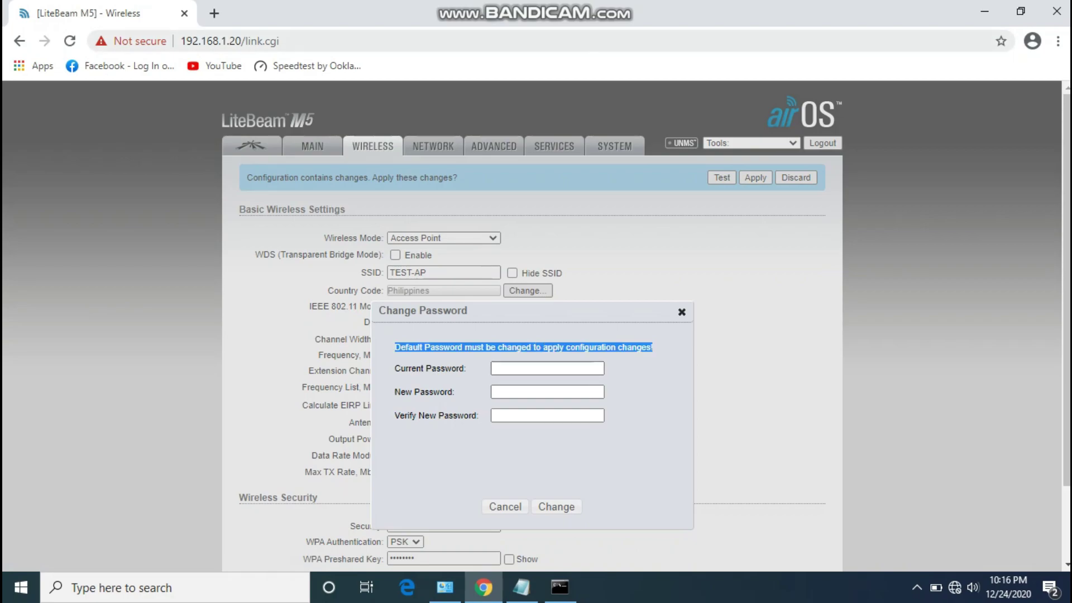
Complete the password change with current, new and verify entries, then apply the pending changes.
left_click(315, 41)
type("U")
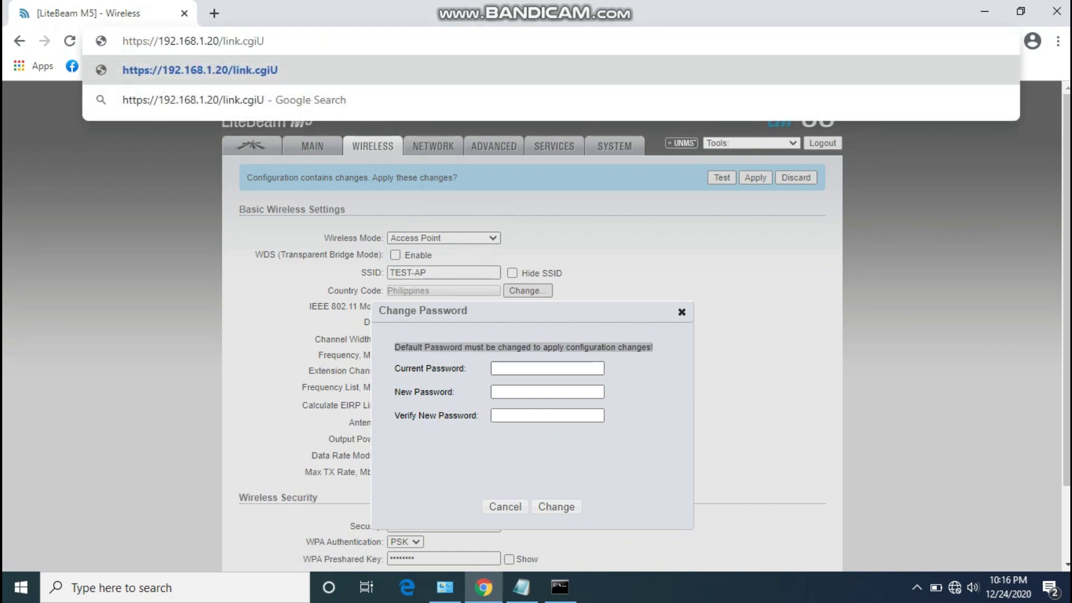
left_click(547, 368)
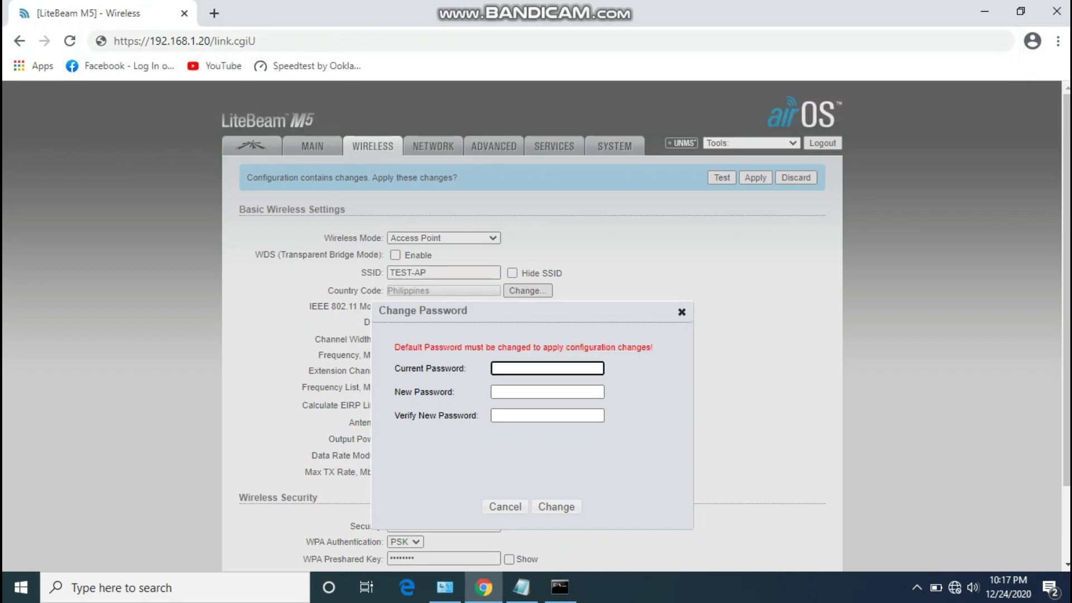
type("u")
left_click(547, 391)
type("••••••••••")
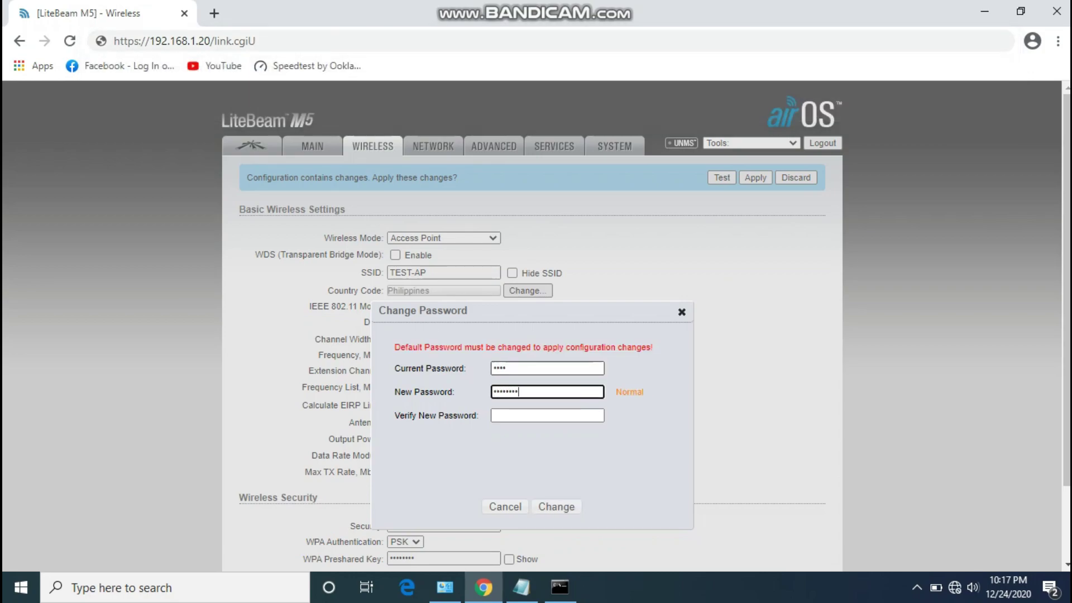
left_click(547, 415)
type("••••••••••")
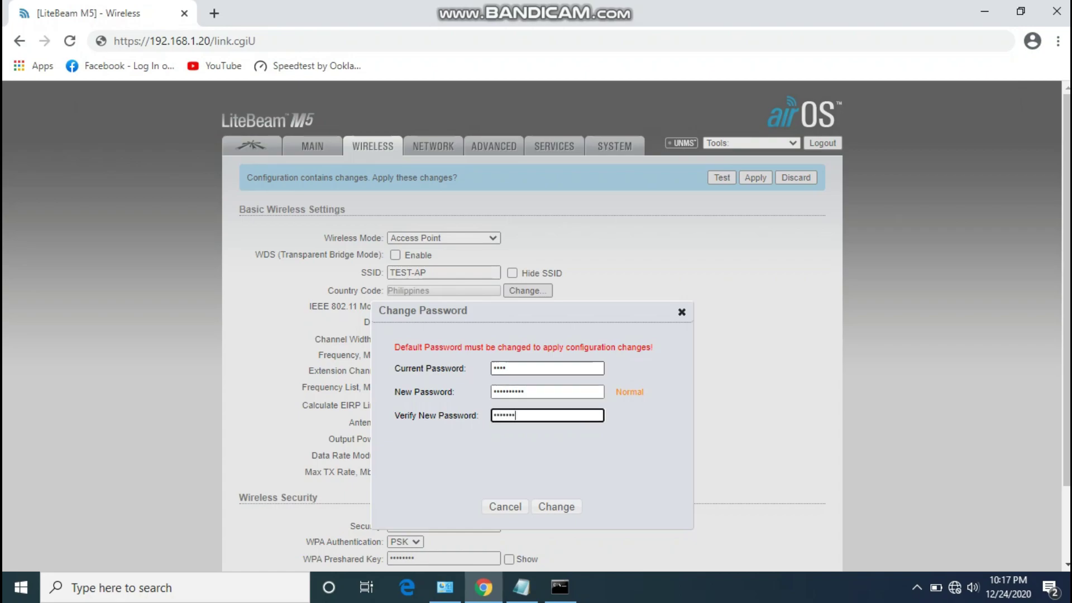
key("Return")
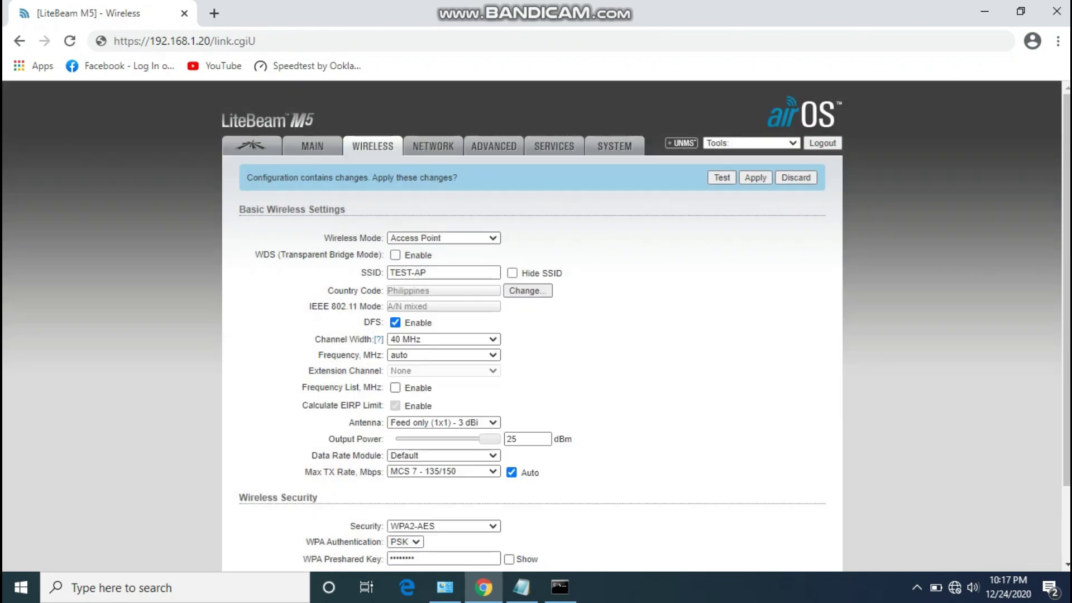
left_click(756, 178)
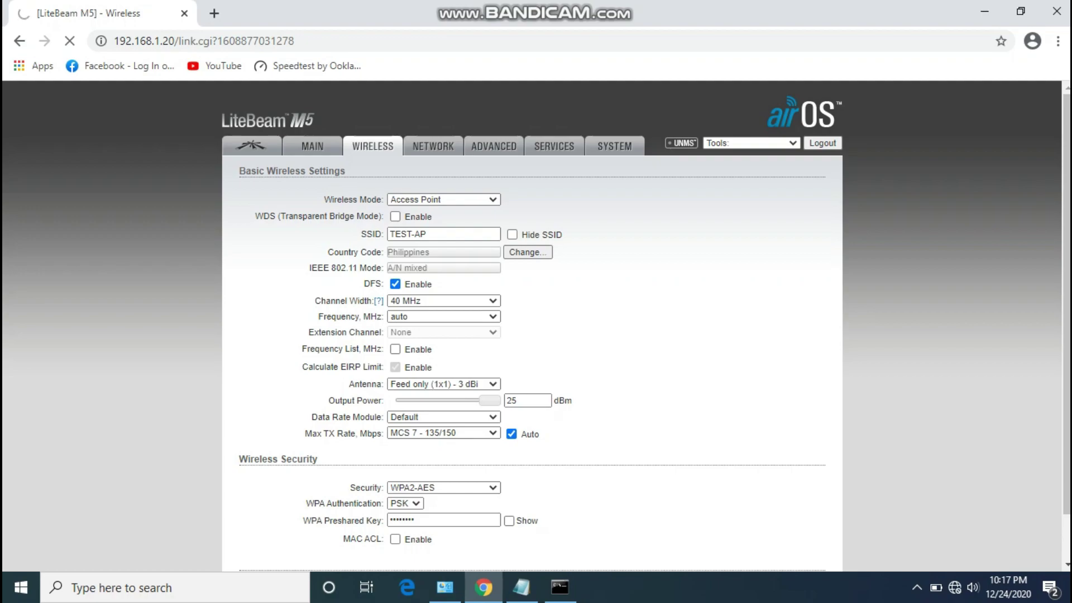
Reload the device page repeatedly until the LiteBeam responds, then switch to the Notepad notes.
key("ctrl+l")
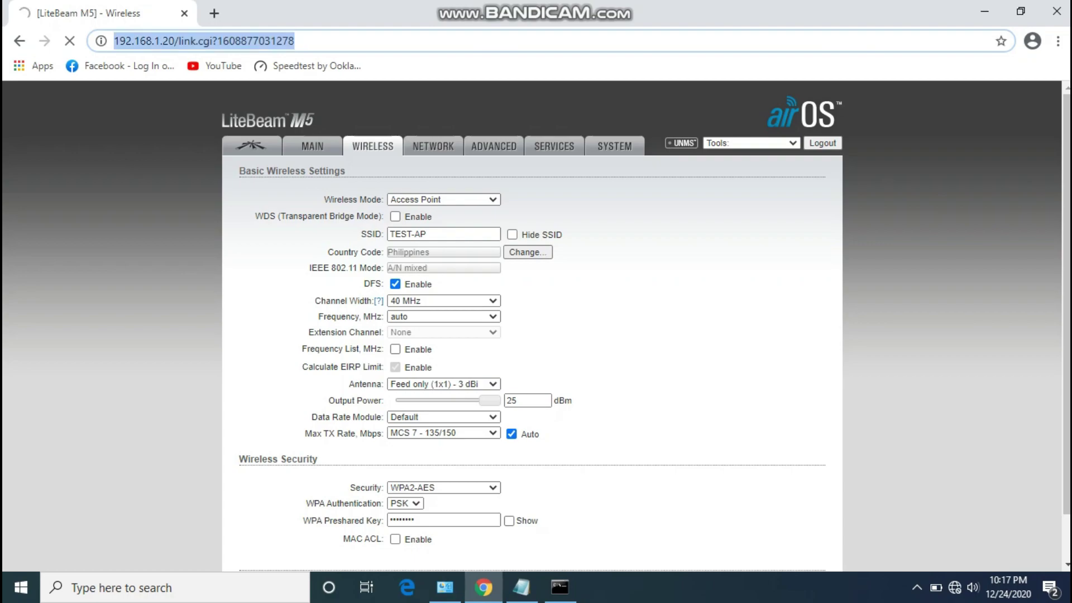
key("Return")
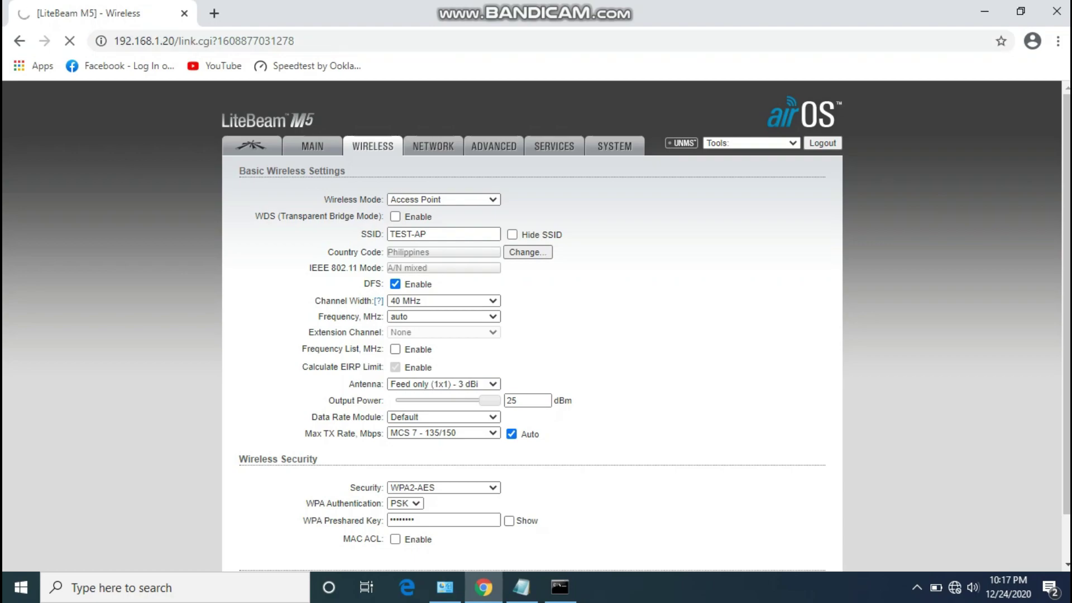
key("ctrl+l")
key("Return")
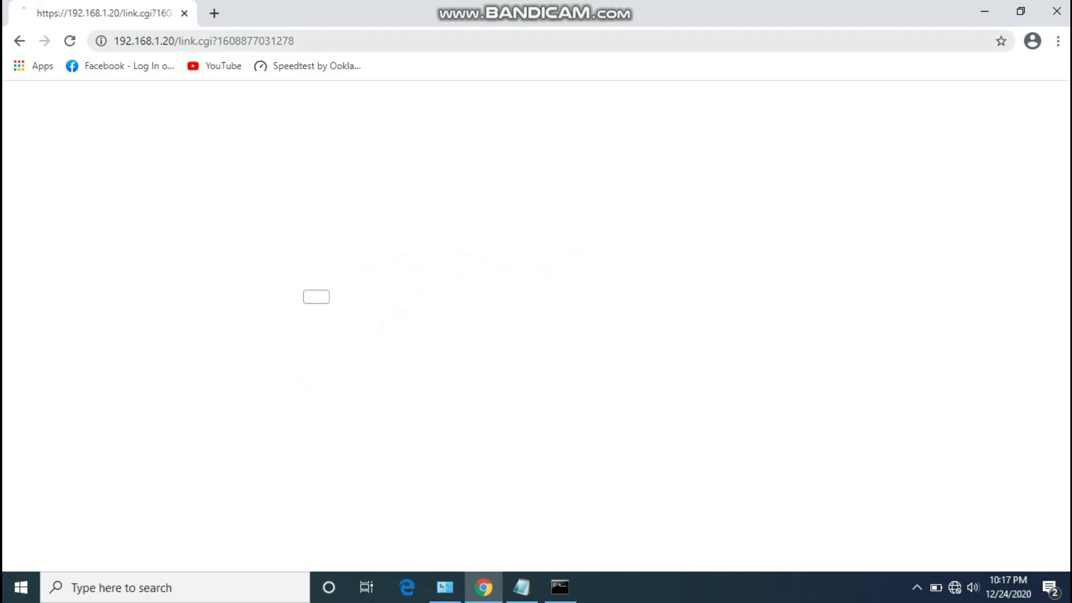
key("ctrl+l")
key("Return")
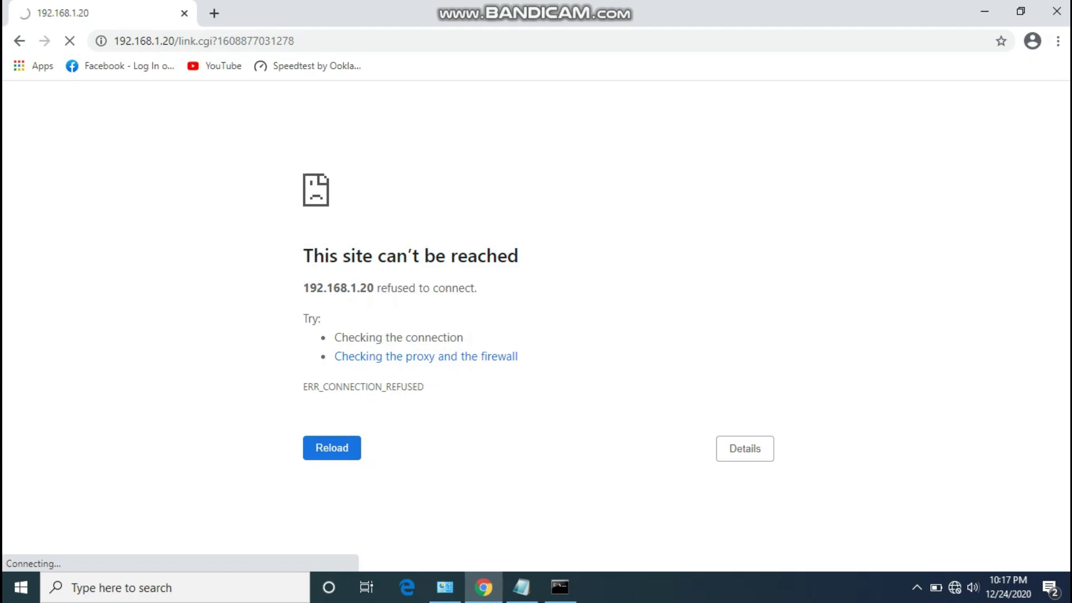
key("ctrl+l")
key("Return")
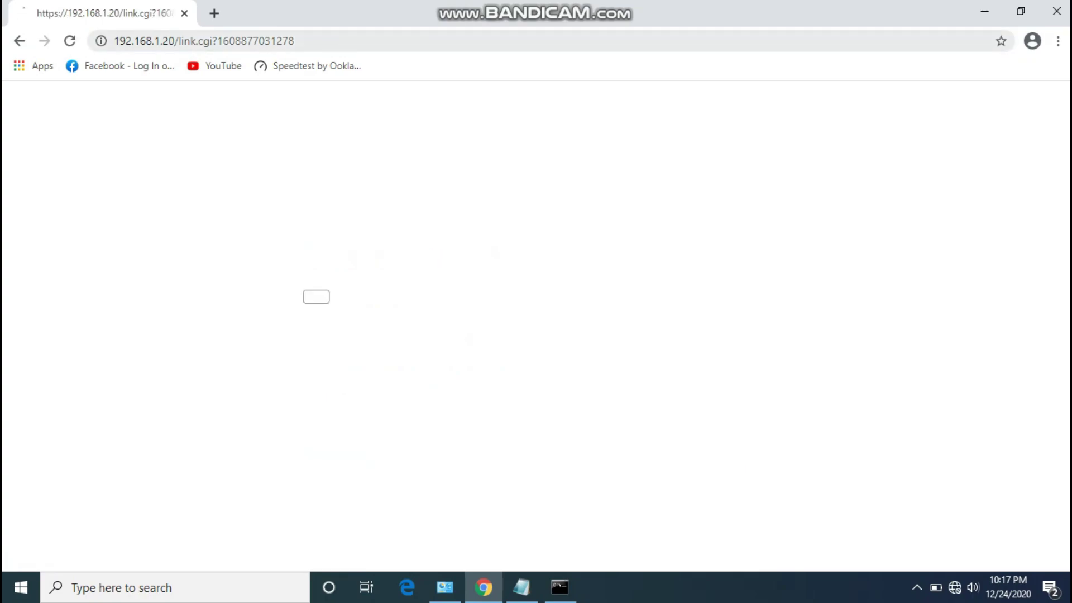
key("ctrl+l")
key("Return")
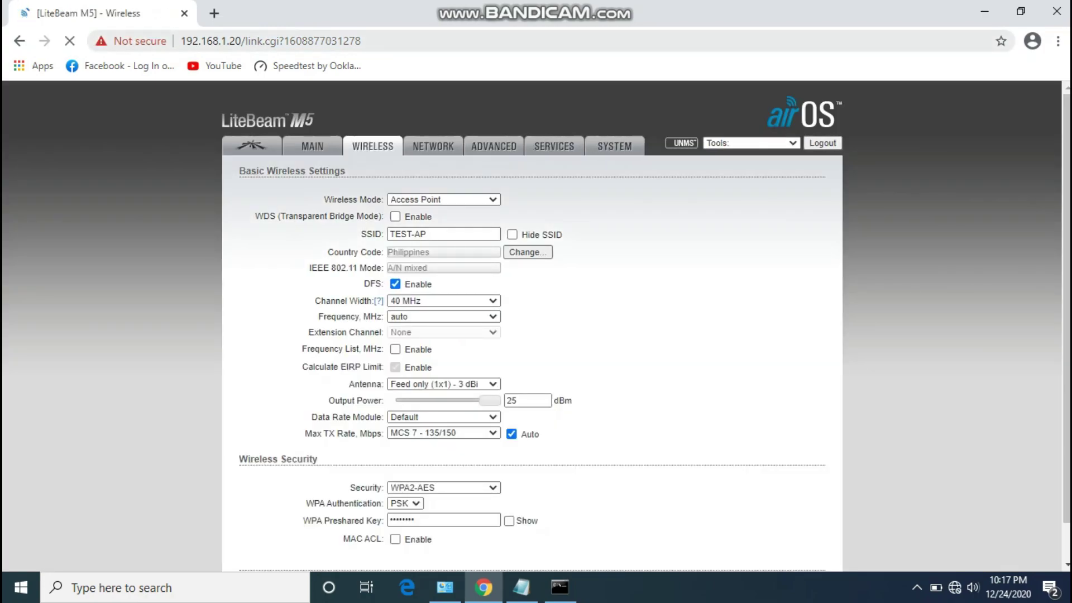
key("alt+Tab")
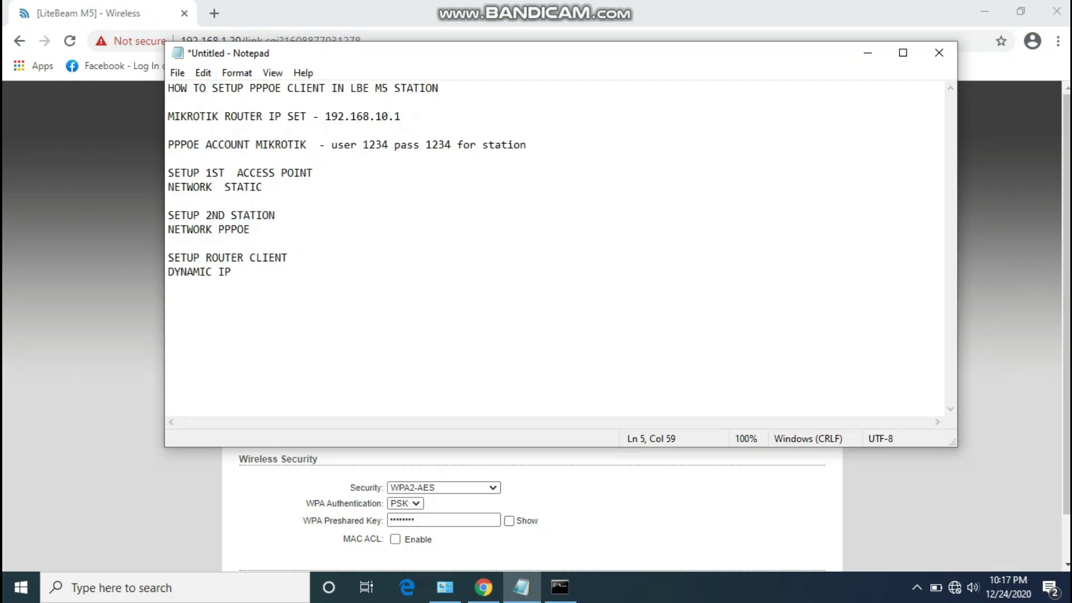
Open the airOS Network settings page while checking the setup notes alongside it.
left_click(868, 53)
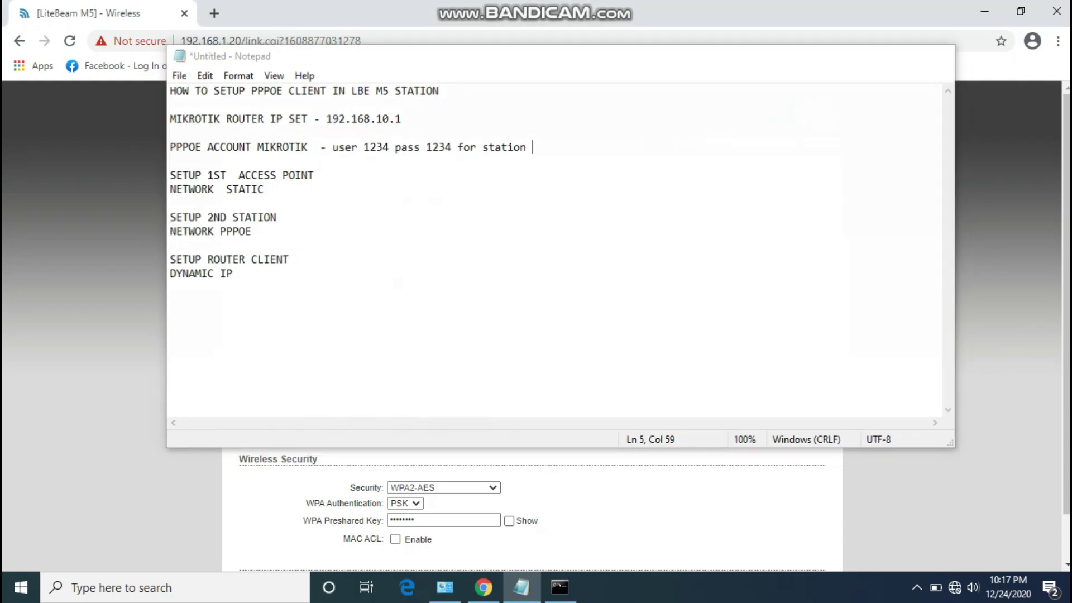
left_click(433, 145)
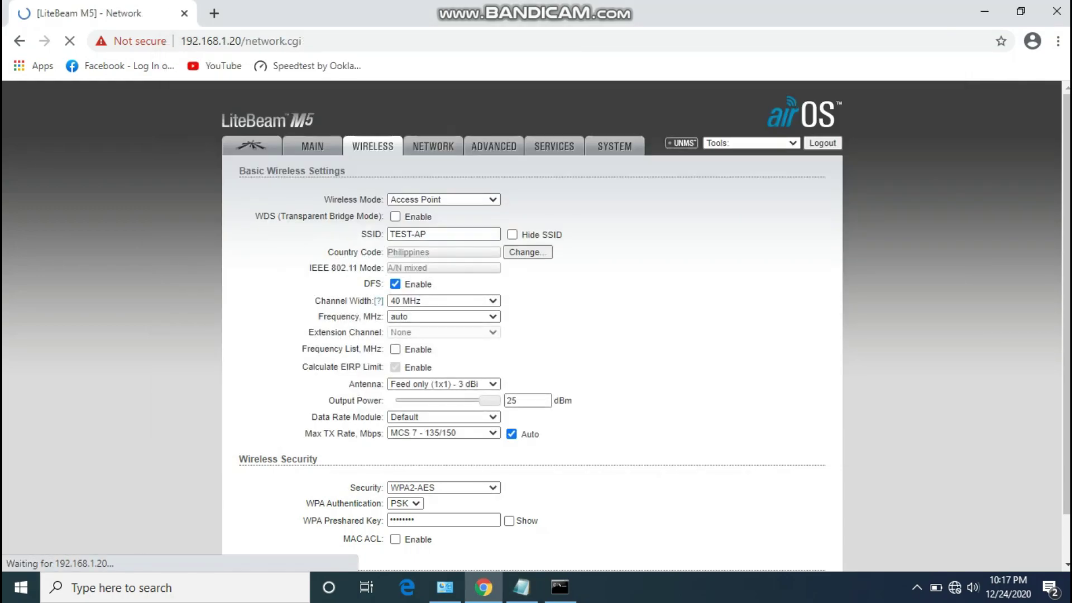
key("alt+Tab")
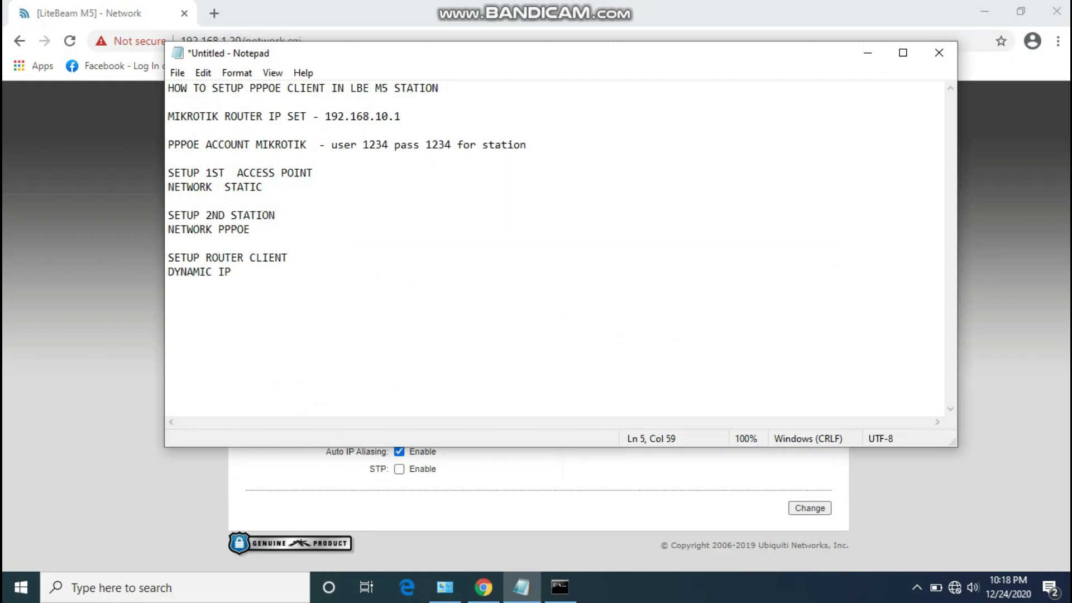
right_click(399, 145)
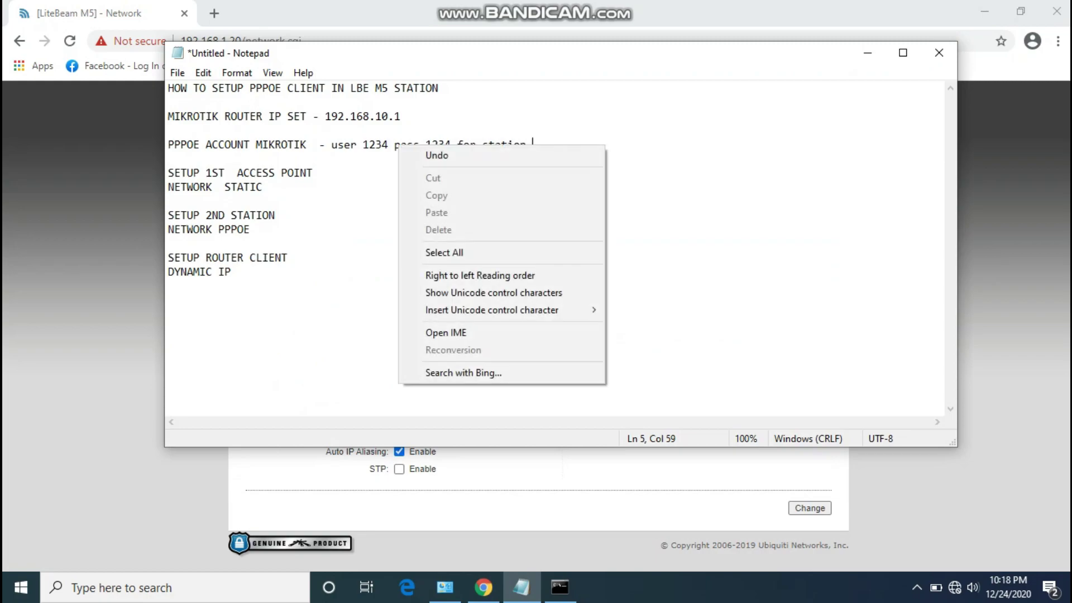
right_click(670, 144)
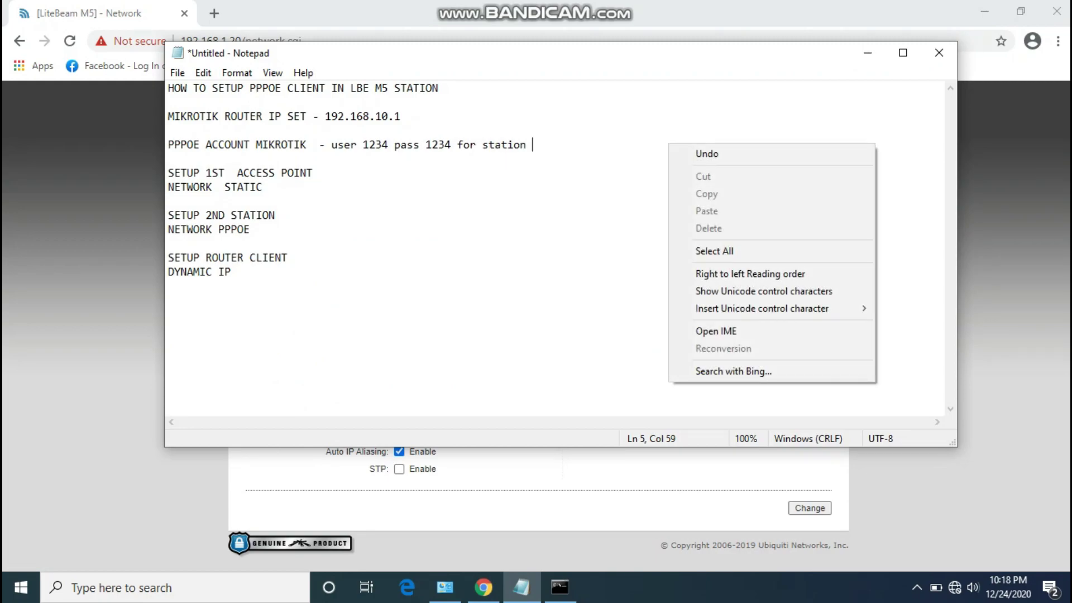
key("Escape")
key("alt+Tab")
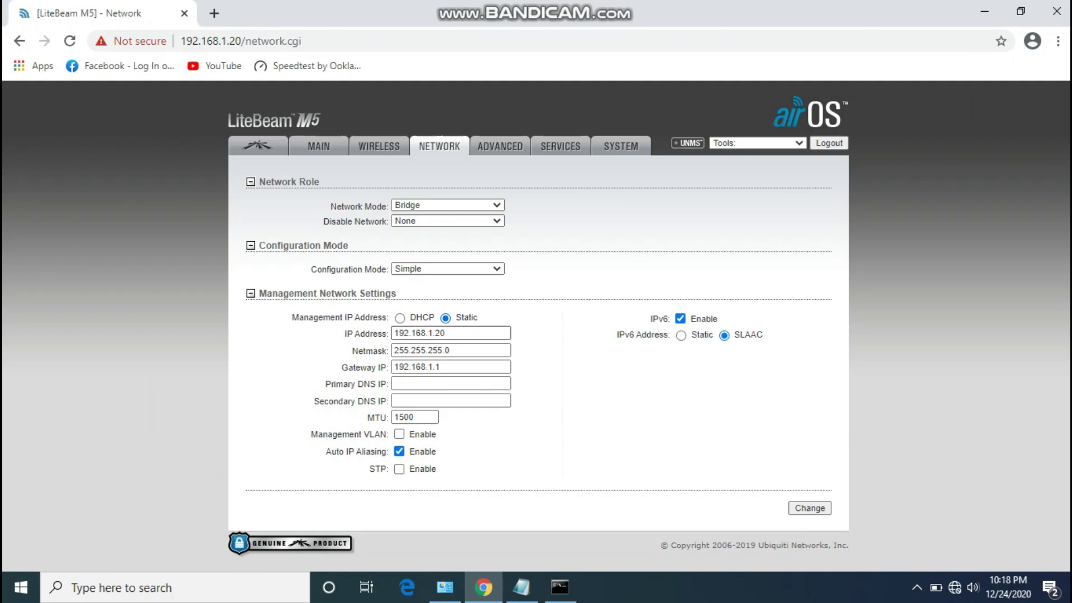
Set IP 192.168.10.20, gateway 192.168.10.1, DNS 8.8.8.8 and 8.8.4.4, and submit.
left_click(434, 333)
type("0.")
left_click(427, 367)
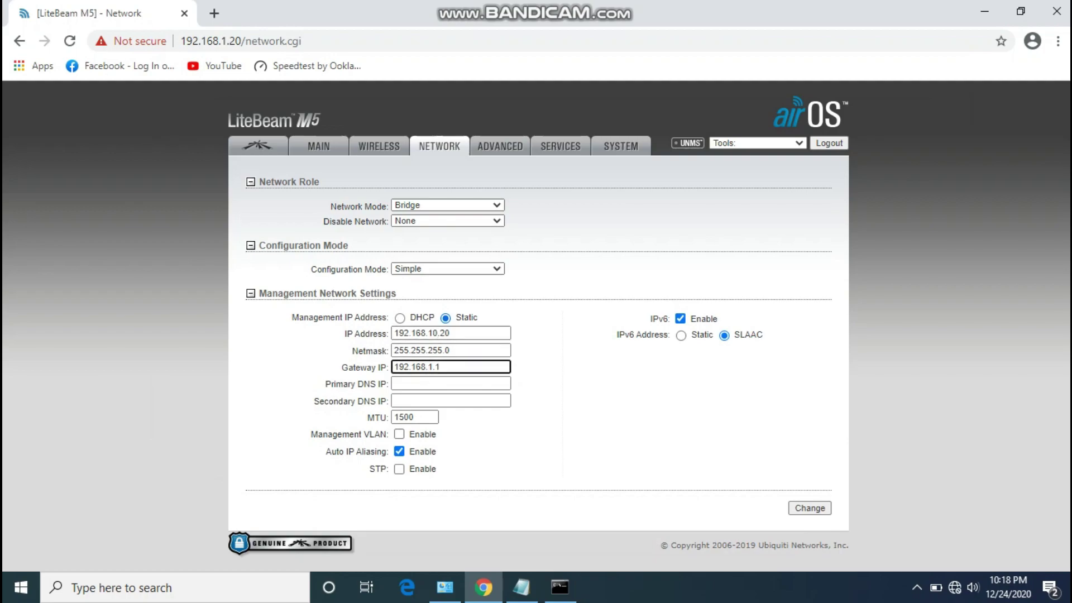
type("0")
left_click_drag(368, 469, 438, 470)
left_click(436, 384)
type("8.8.8.8")
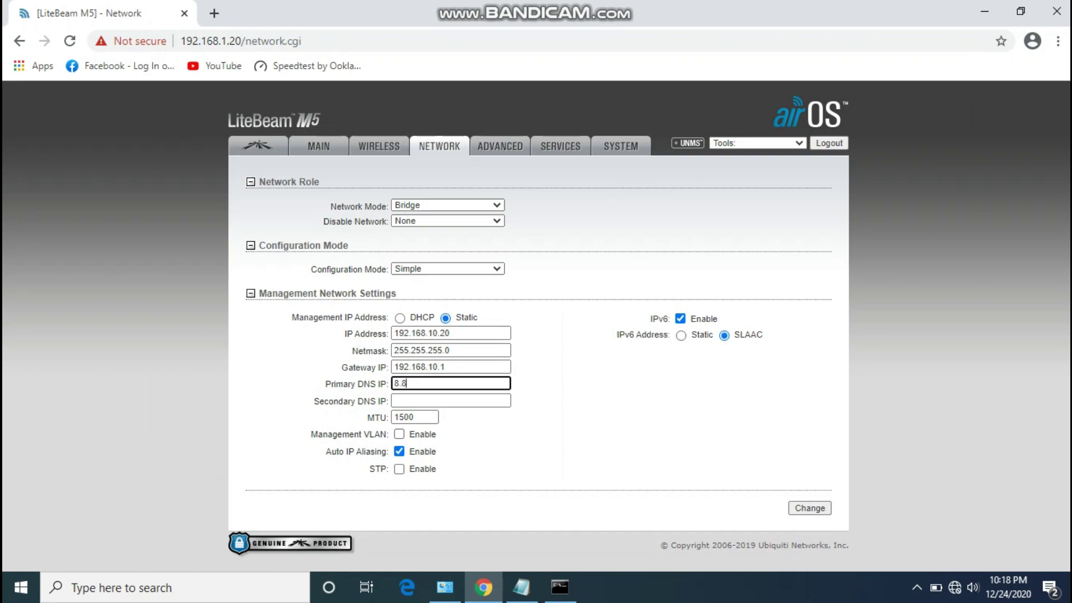
left_click(394, 400)
type("8.8.4.4")
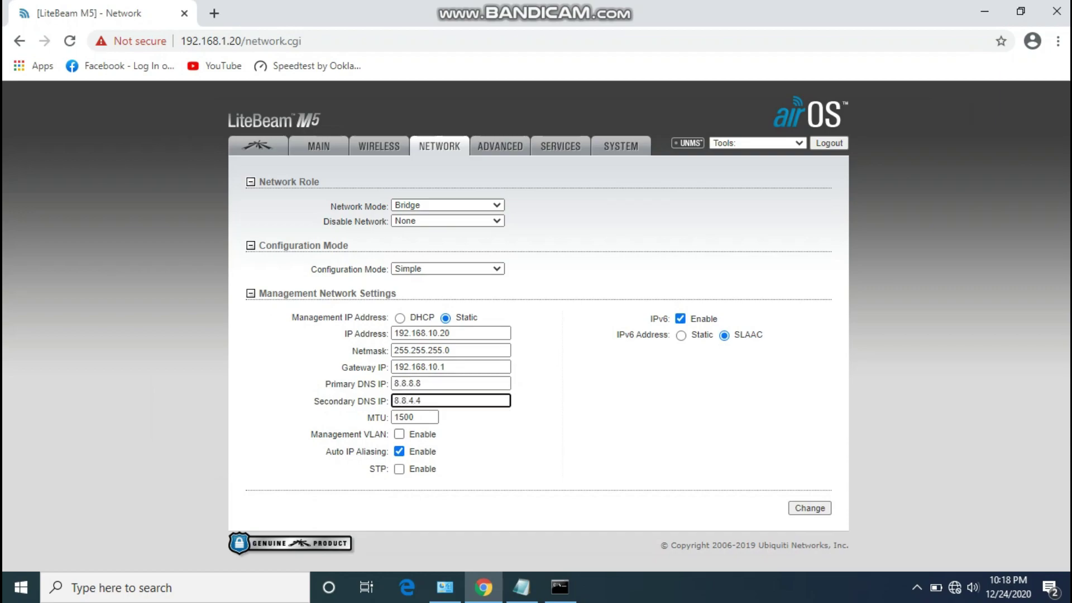
left_click(810, 508)
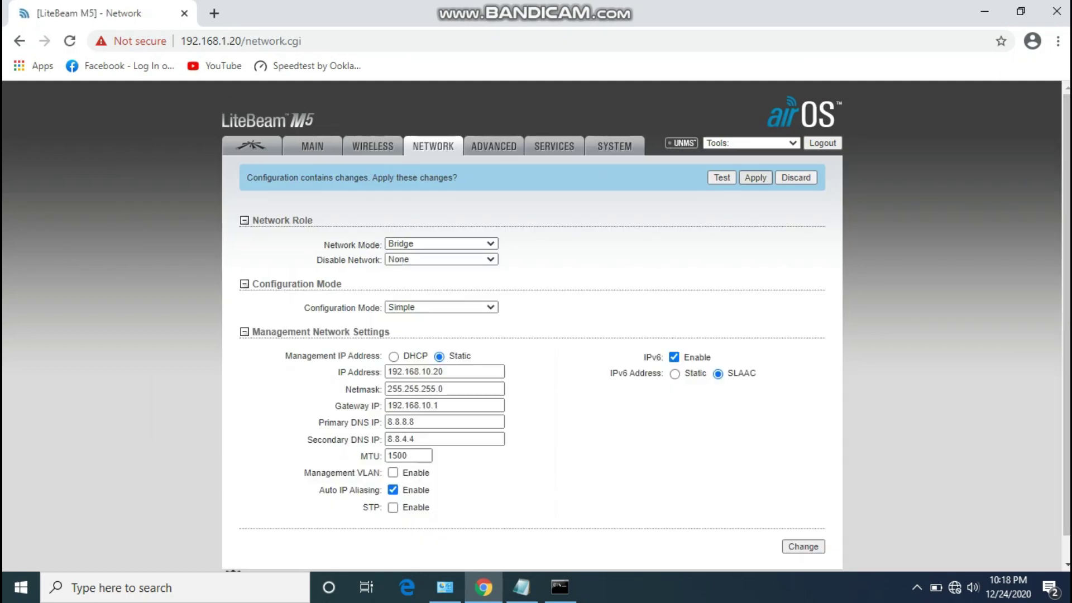
Apply the new network settings, then reopen the device at 192.168.1.20.
left_click(756, 178)
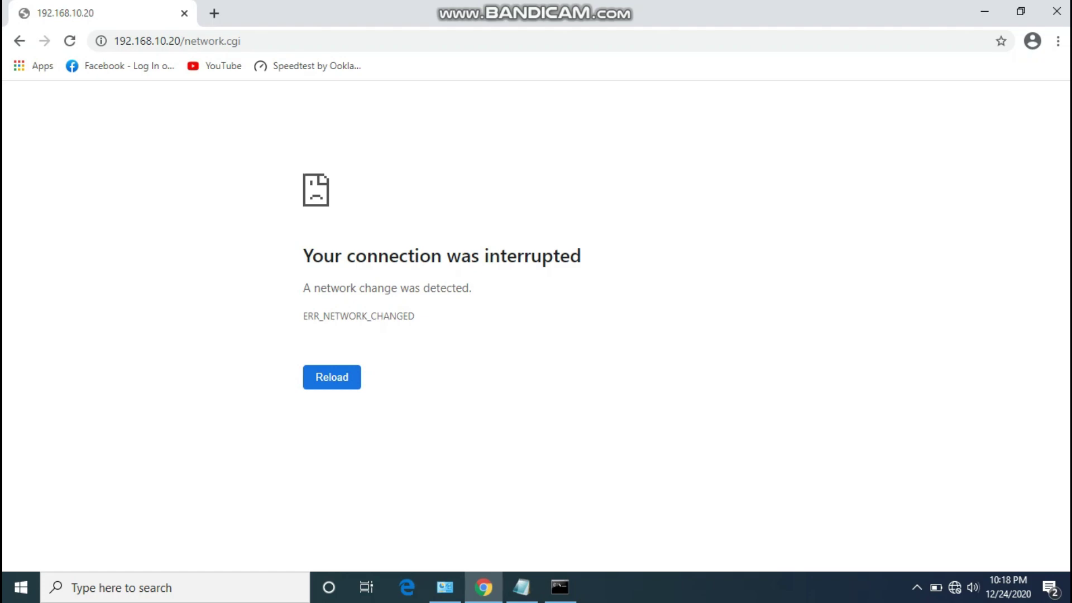
key("ctrl+l")
key("BackSpace")
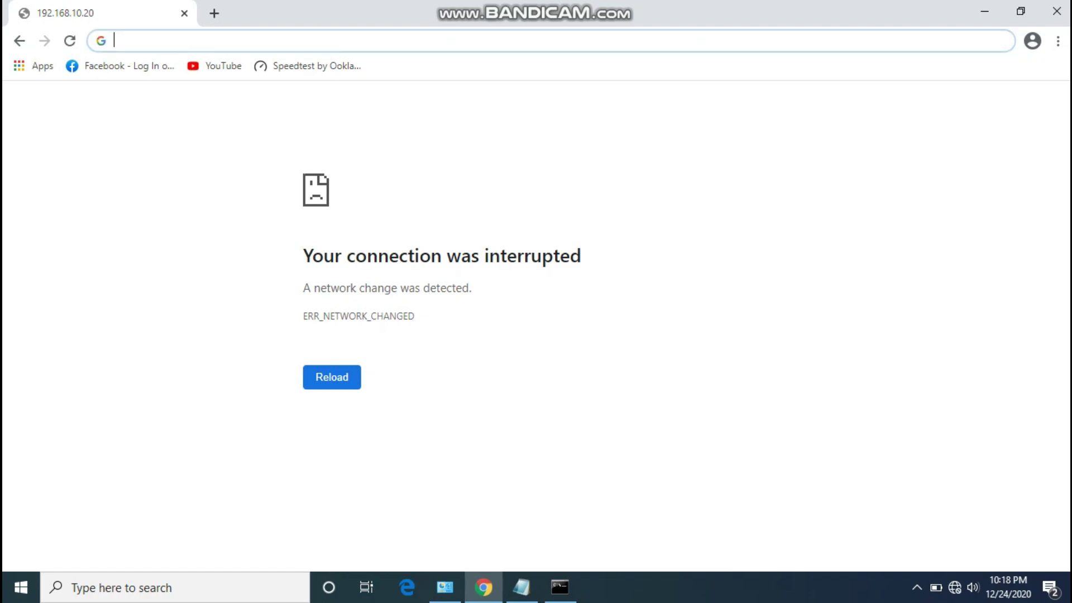
type("192.1")
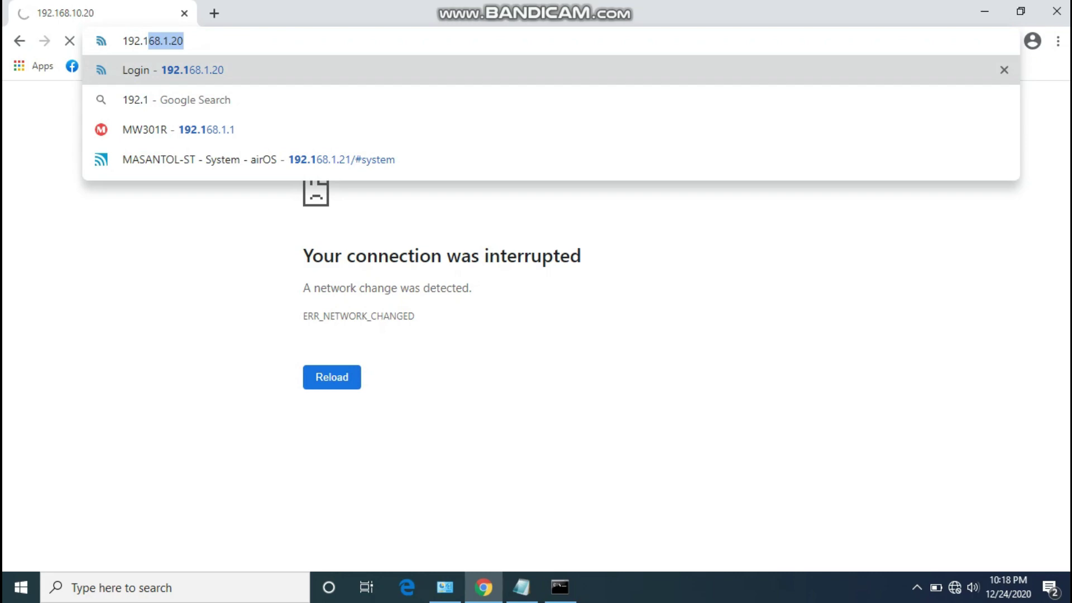
type("68.1.20")
key("Return")
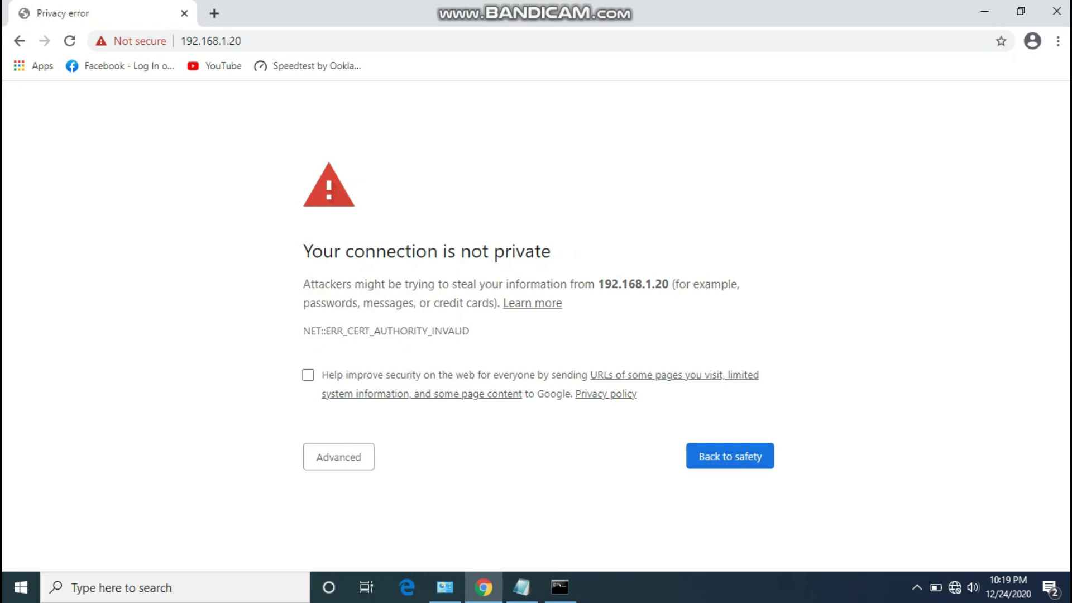
Bypass the certificate privacy warning and proceed to the device at 192.168.1.20.
key("Tab")
key("Return")
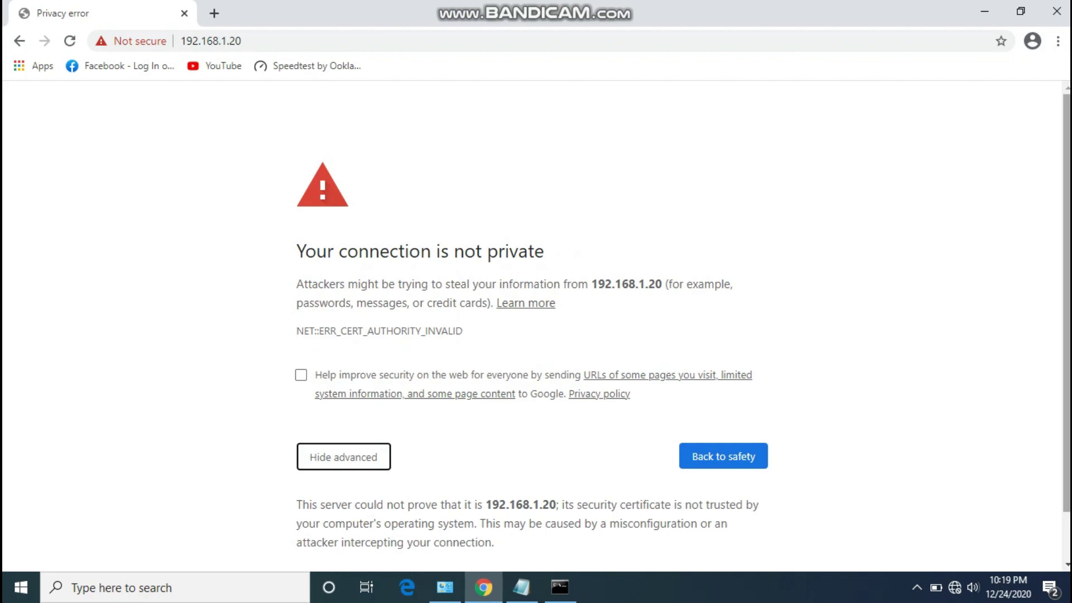
scroll(536, 326, "down", 1)
key("Tab")
key("Return")
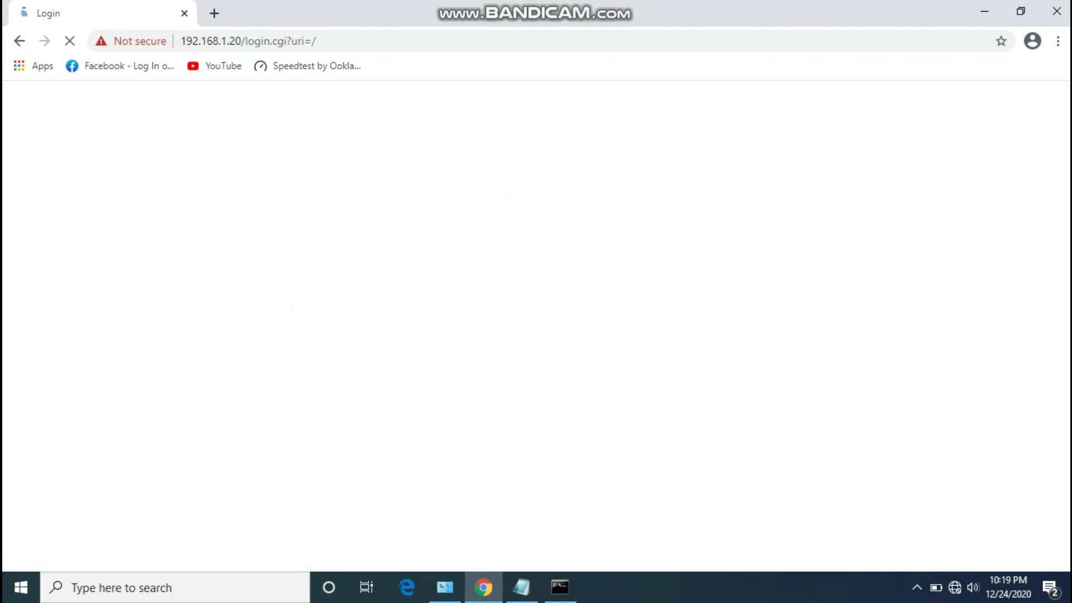
Enter the device's login user name and password.
key("Down")
key("Return")
key("Tab")
type("ubnt")
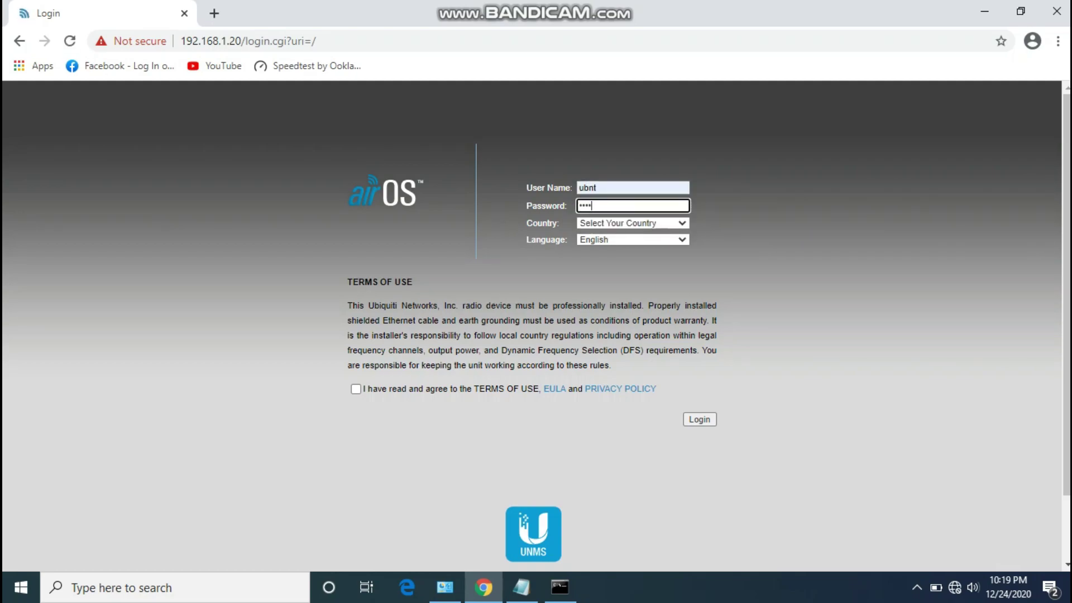
Choose Philippines as the country, accept the terms of use, and log in.
key("Tab")
key("alt+Down")
scroll(637, 340, "down", 10)
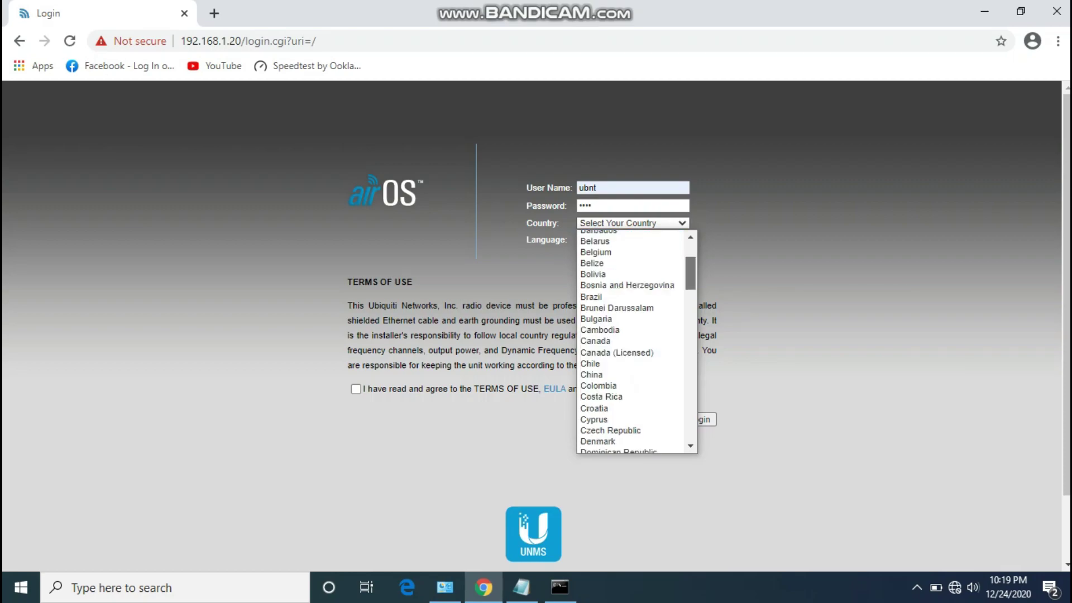
scroll(637, 341, "down", 6)
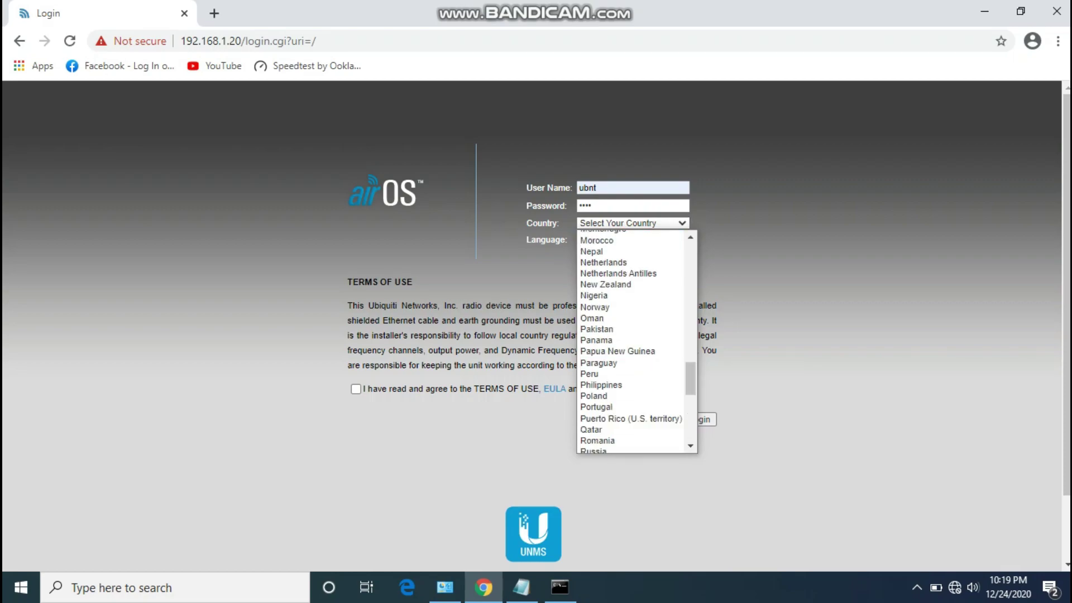
key("Return")
left_click(356, 389)
key("Return")
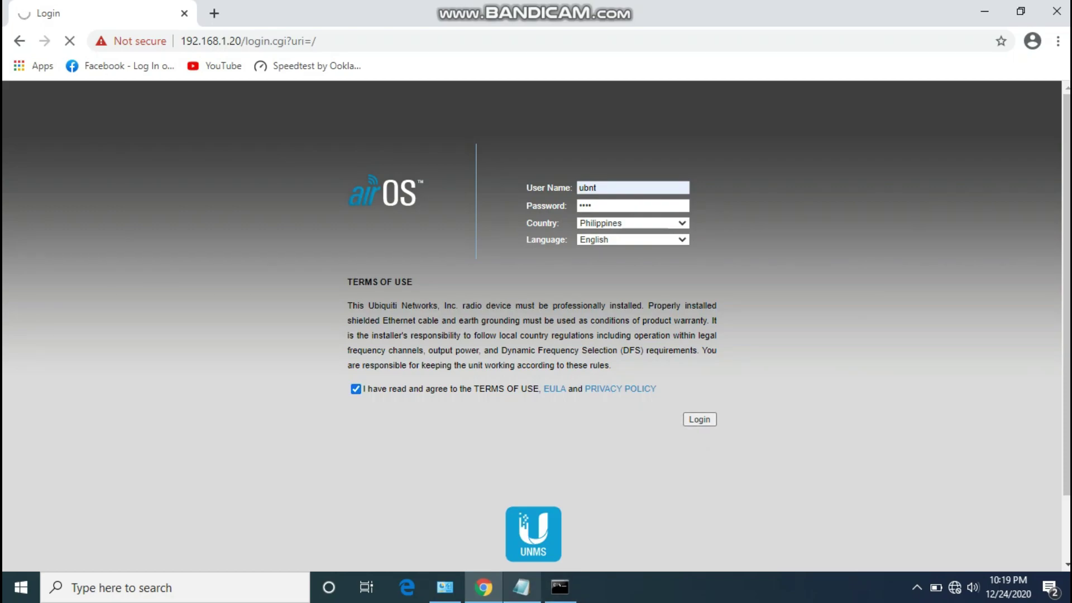
key("alt+Tab")
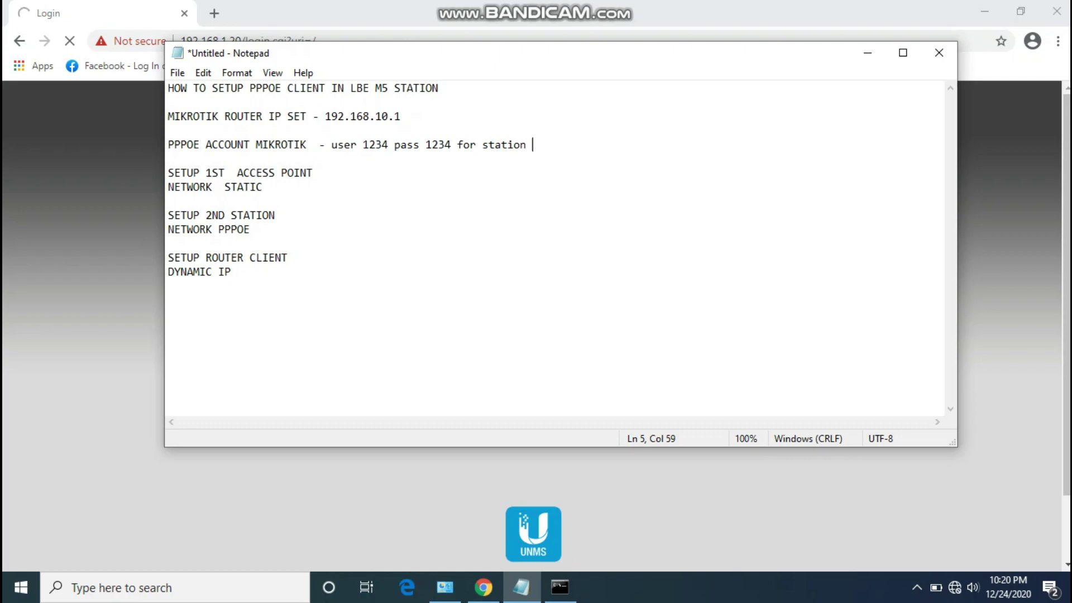
Minimize the Notepad notes to return to the LiteBeam's Station-mode Main page.
left_click(306, 145)
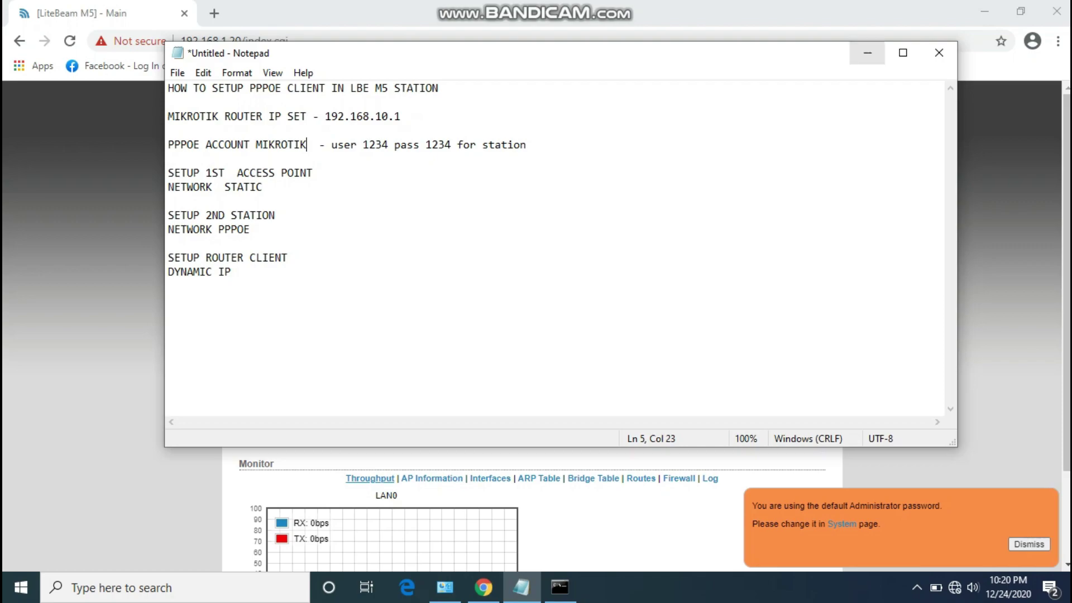
left_click(868, 53)
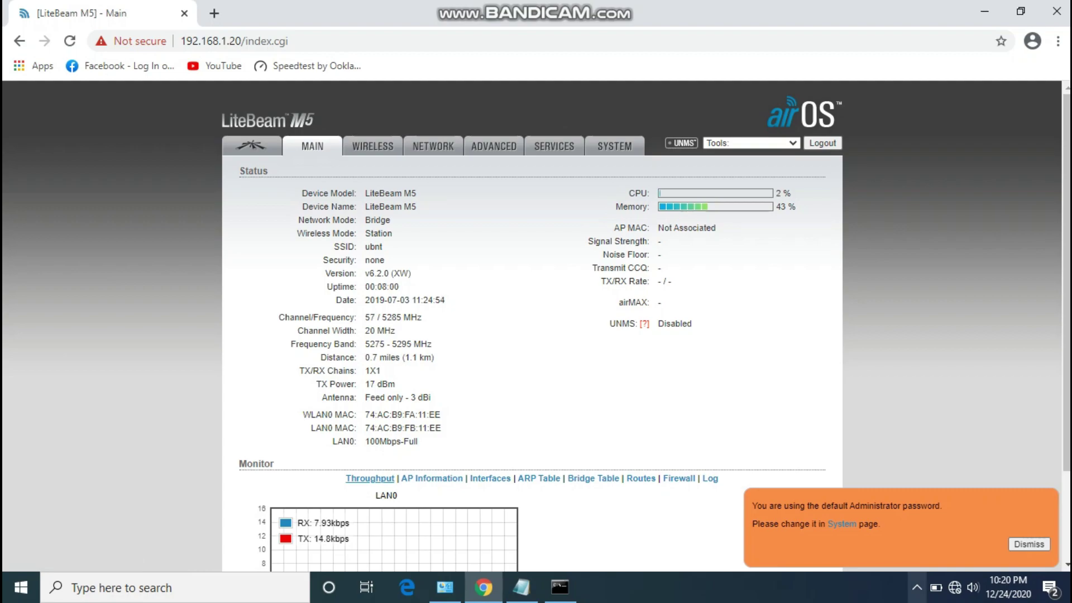
Select TEST-AP from the wireless scan, lock to its AP MAC, reveal the WPA2 key, and save.
left_click(372, 146)
left_click(539, 234)
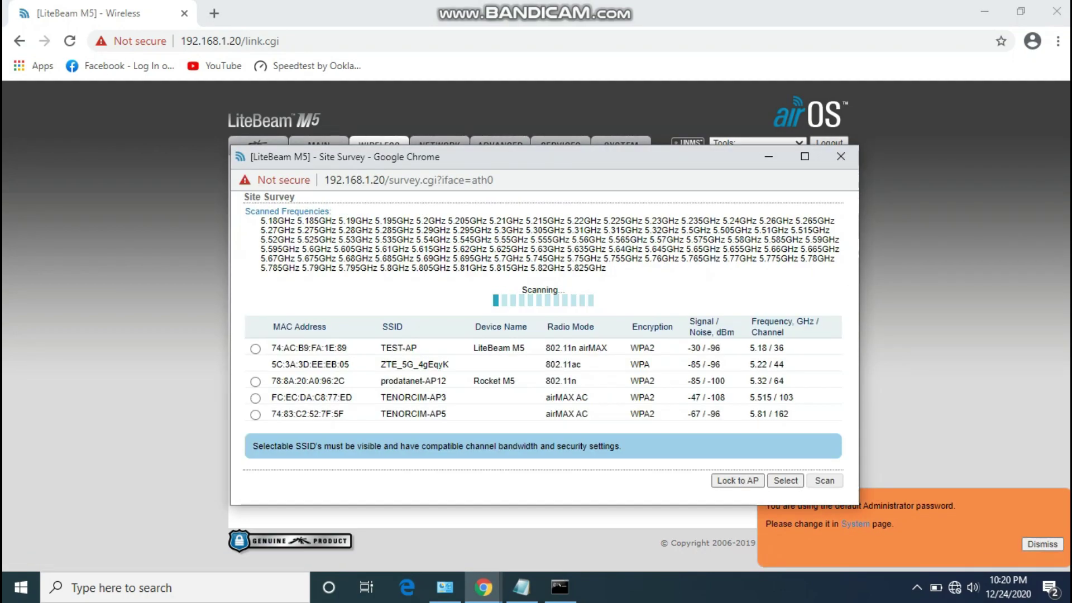
left_click(255, 349)
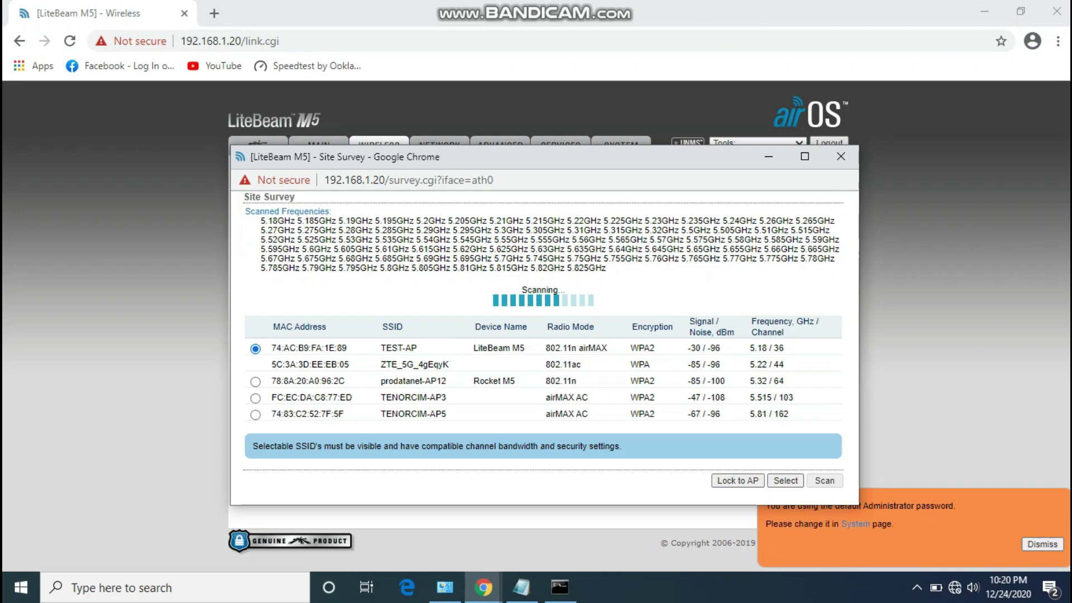
left_click(737, 450)
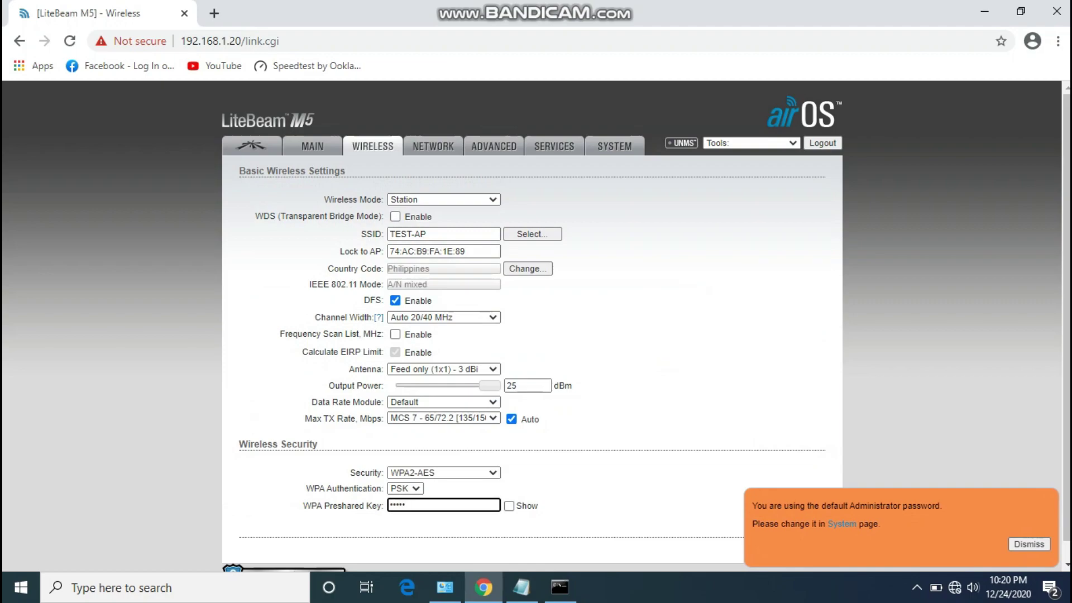
left_click(509, 506)
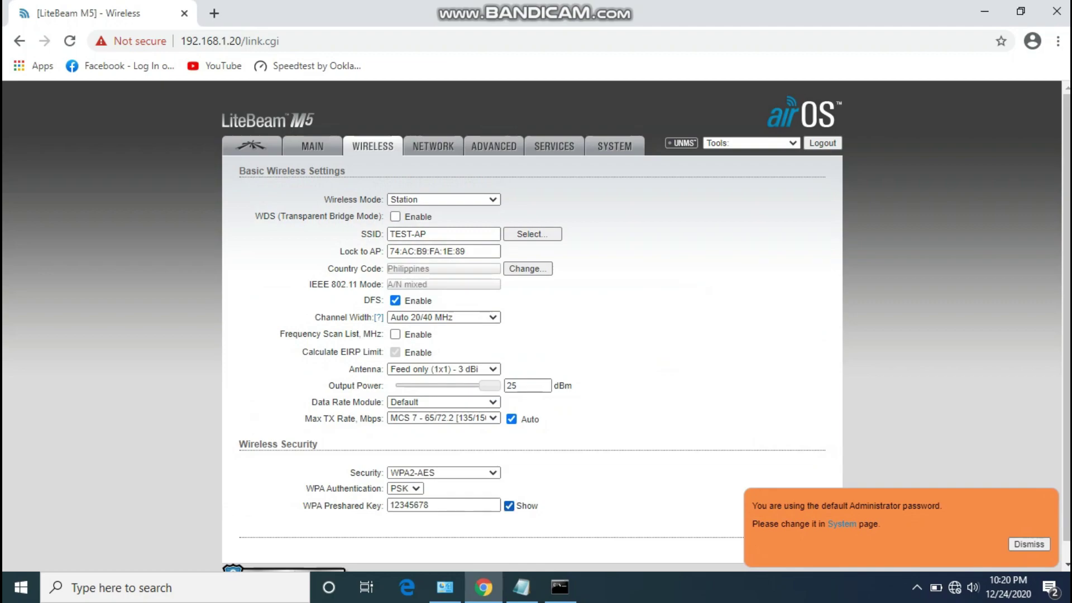
left_click(1029, 544)
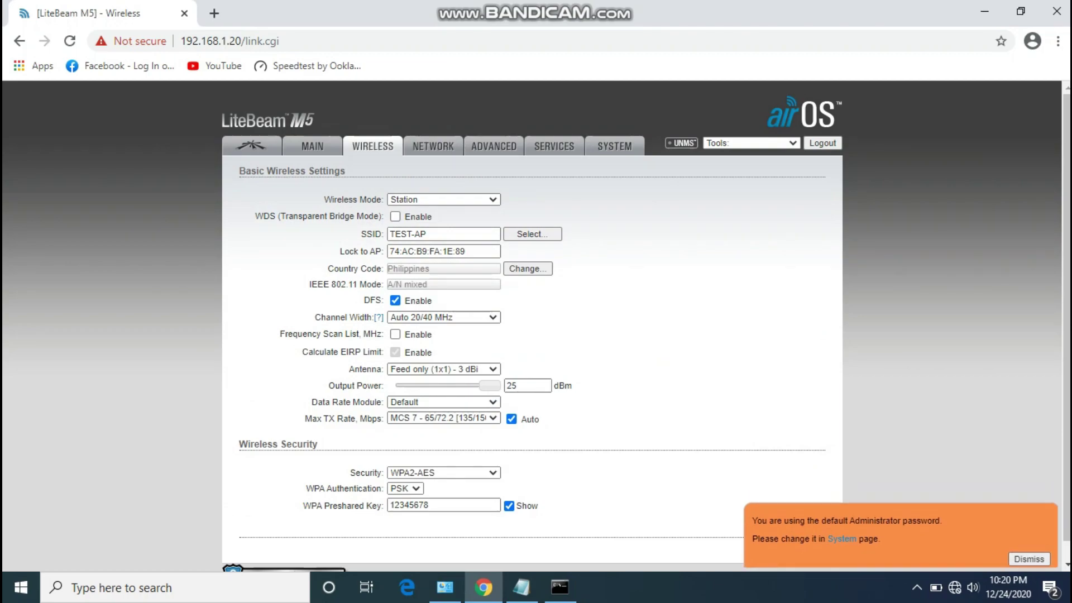
left_click(803, 548)
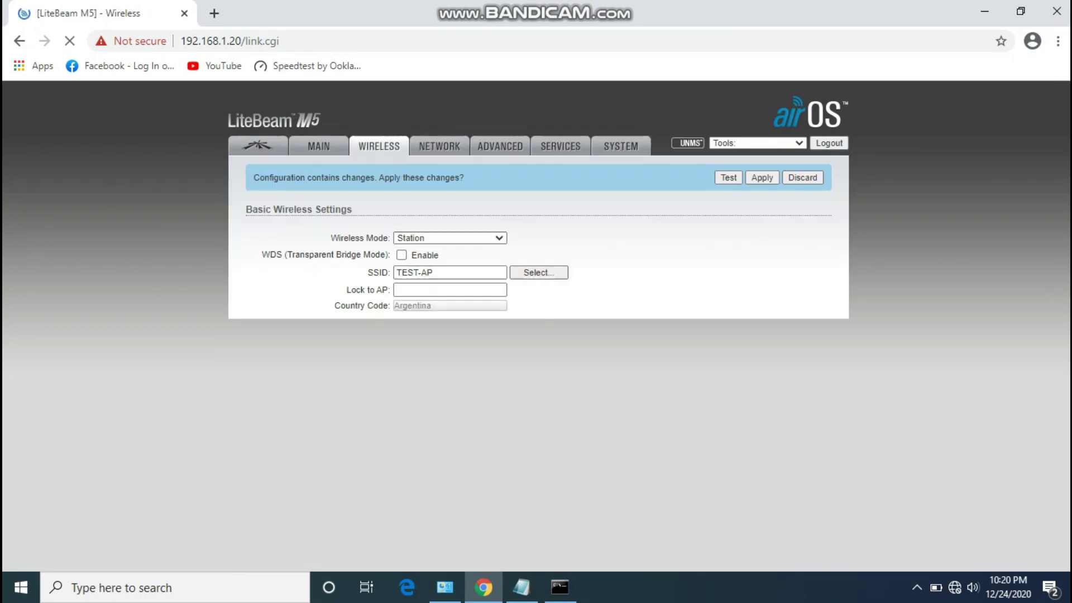